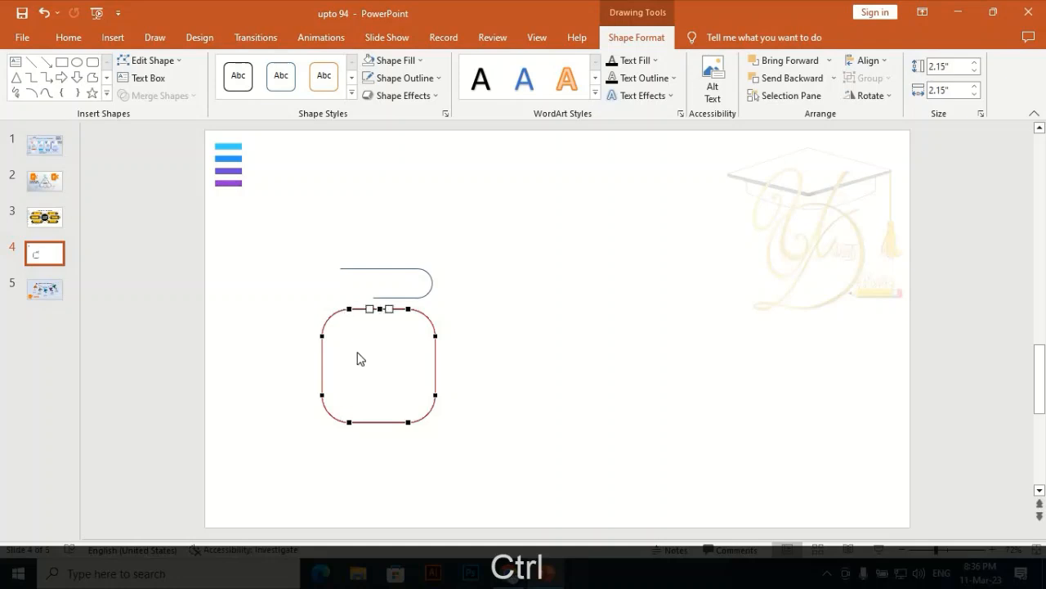
Open the rounded square's path at its upper-right corner and delete points until the corner and straight right side are gone
right_click(436, 337)
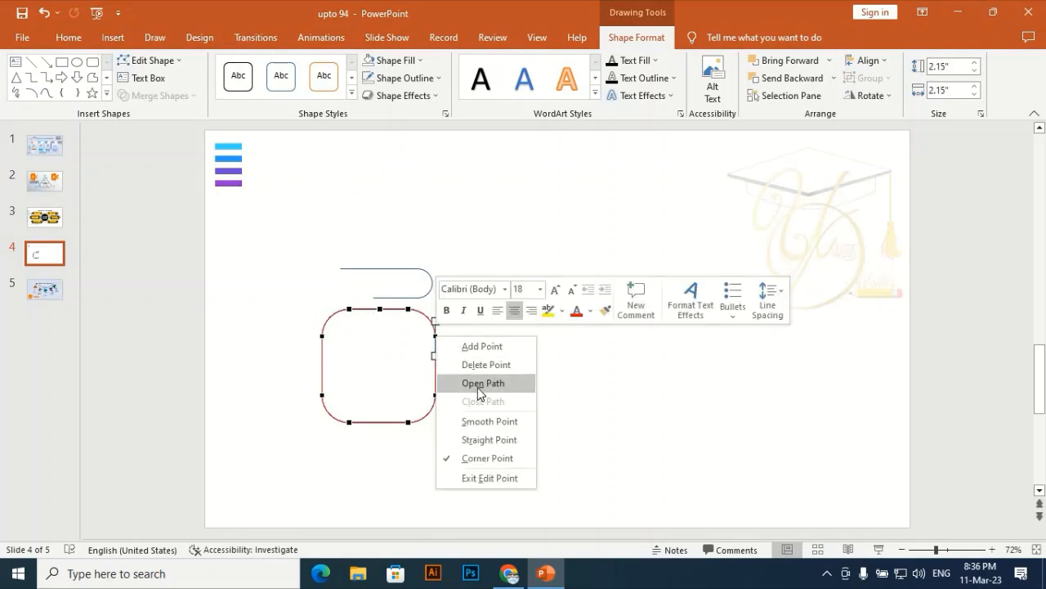
click(478, 384)
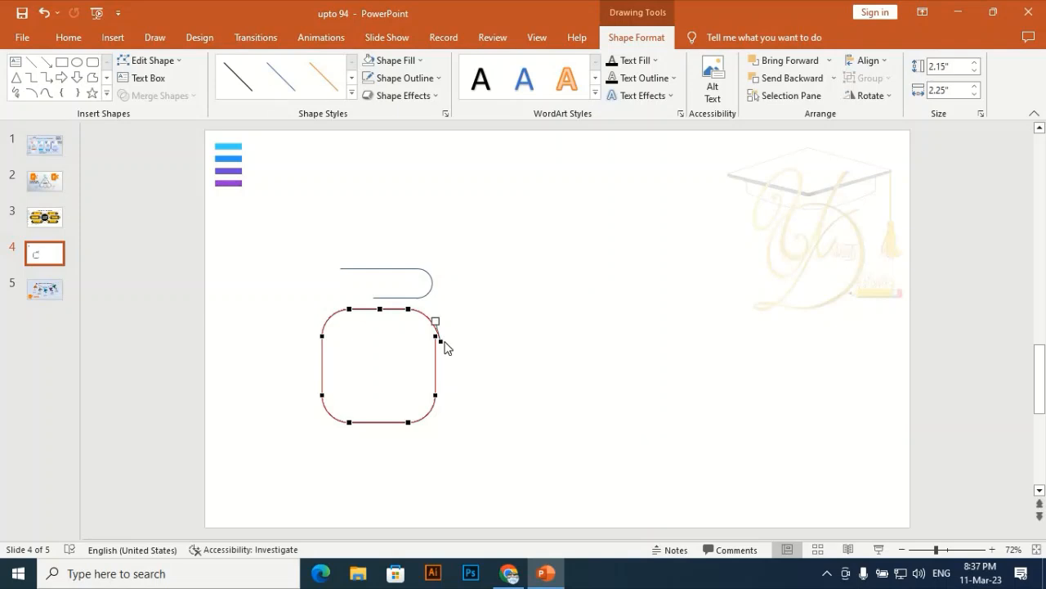
right_click(443, 341)
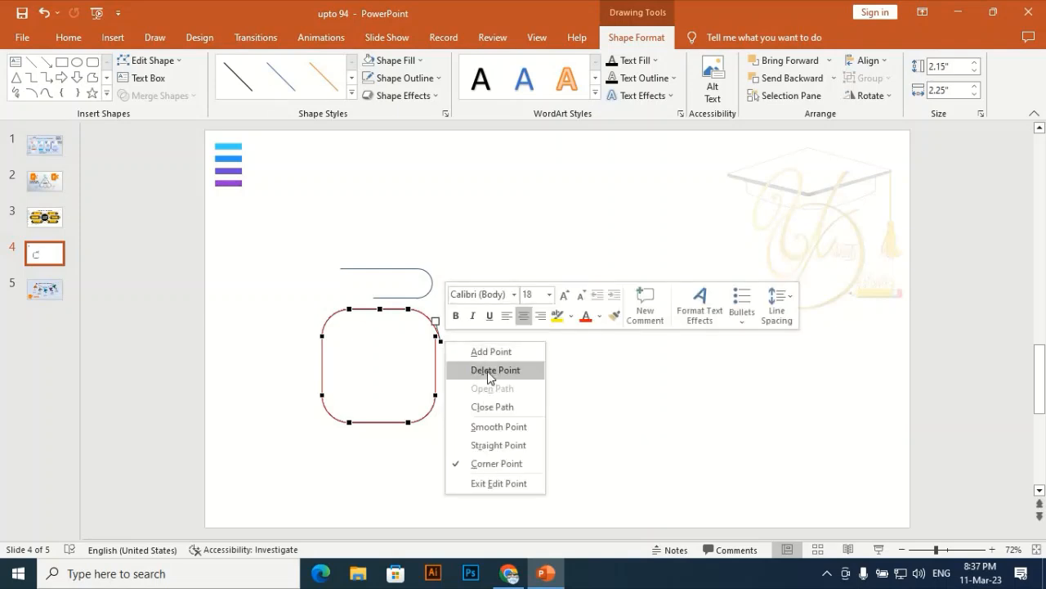
click(490, 372)
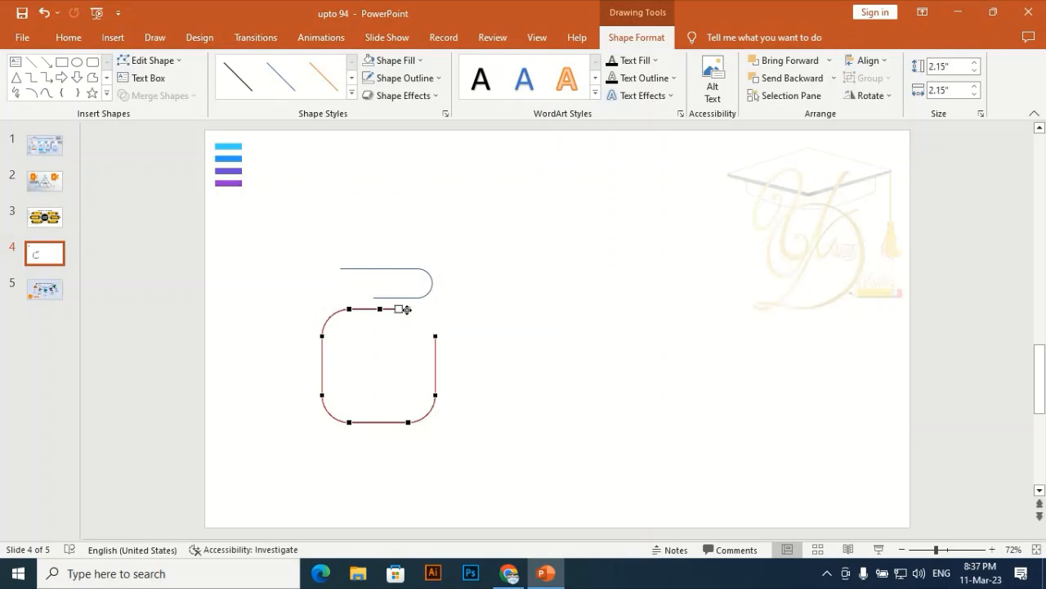
right_click(406, 309)
click(480, 340)
right_click(438, 336)
click(491, 366)
click(491, 372)
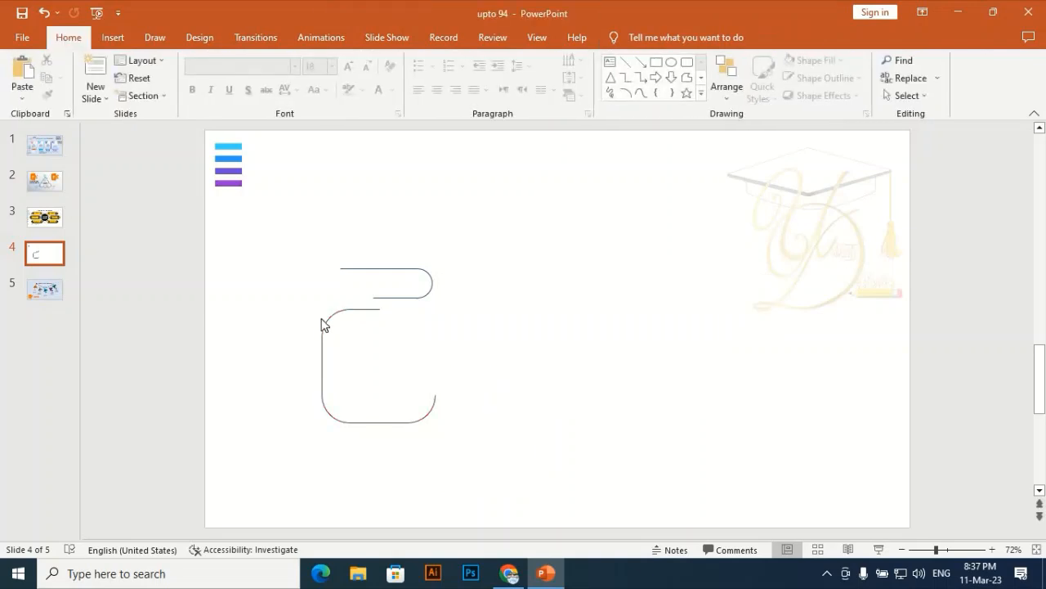
Move the open rounded outline up and nudge it until its top line joins the lower line of the outline above
drag(355, 309, 356, 299)
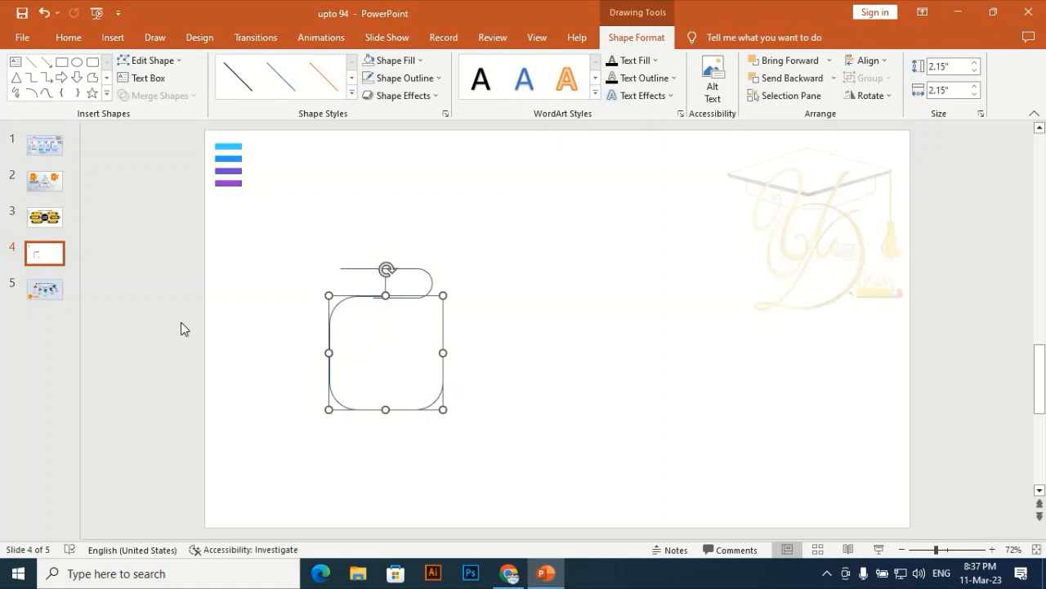
key(Left)
key(Left)
key(Left)
key(Left)
key(Left)
key(Down)
key(Down)
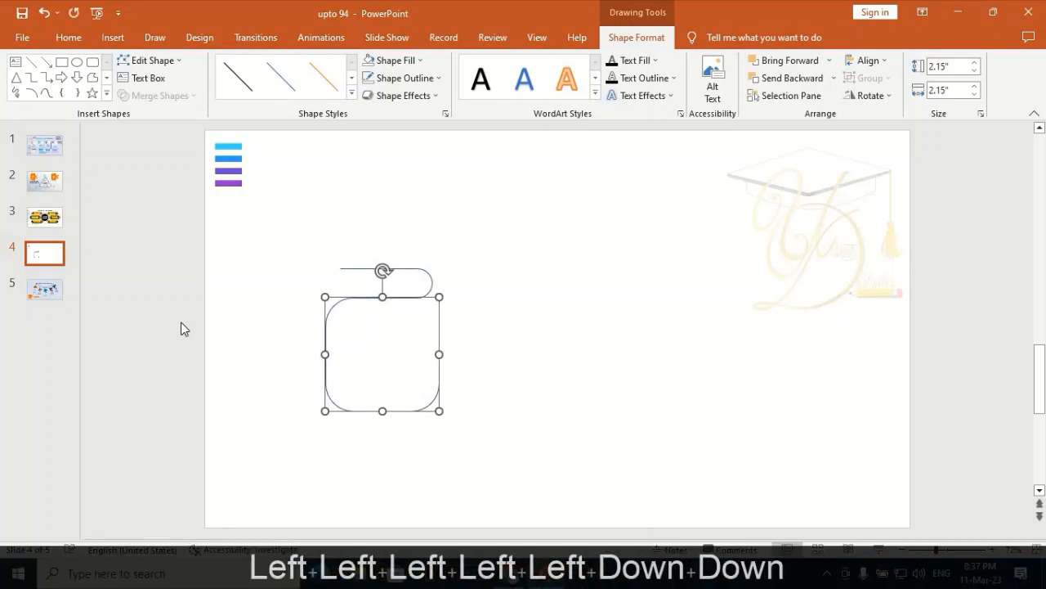
click(532, 385)
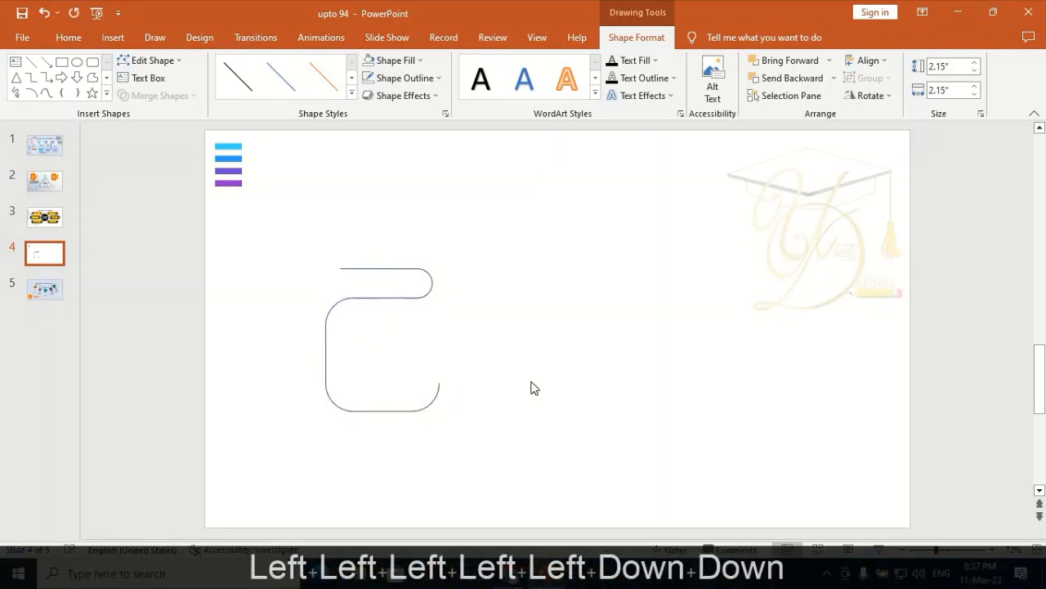
Select both outlines and widen them together to the right, making the upper one about 2.01" wide
shift+click(413, 296)
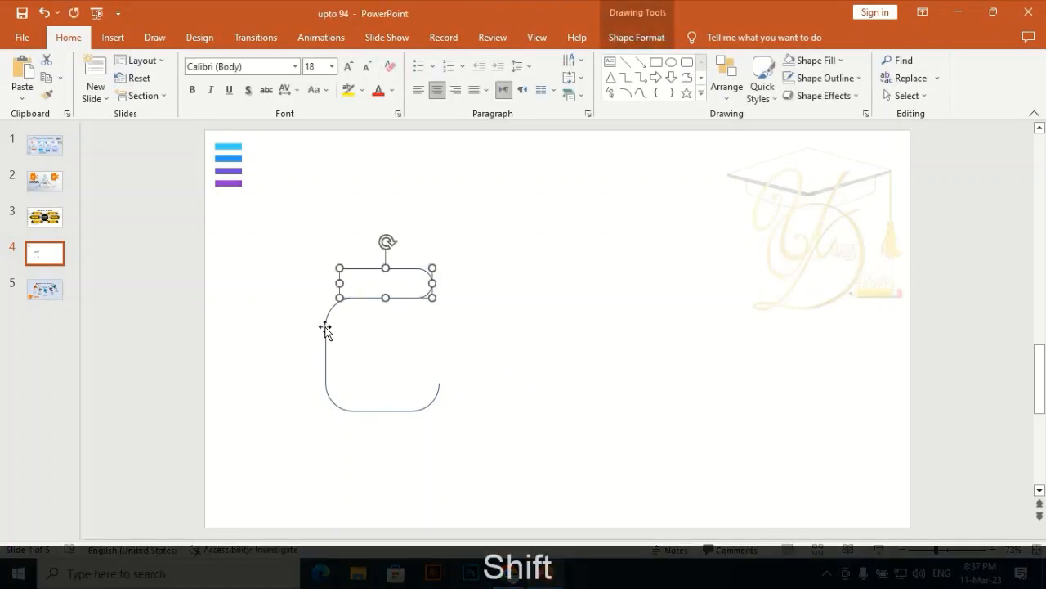
shift+click(325, 331)
drag(441, 353, 456, 355)
click(510, 317)
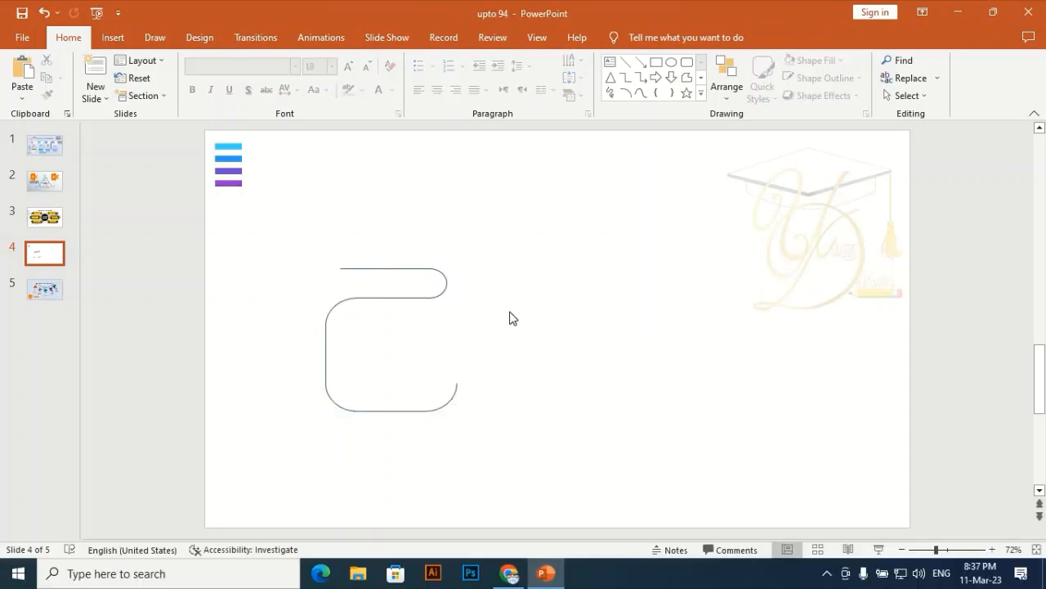
Colour both outlines light blue by sampling the topmost colour bar with the Eyedropper
click(403, 300)
shift+click(325, 365)
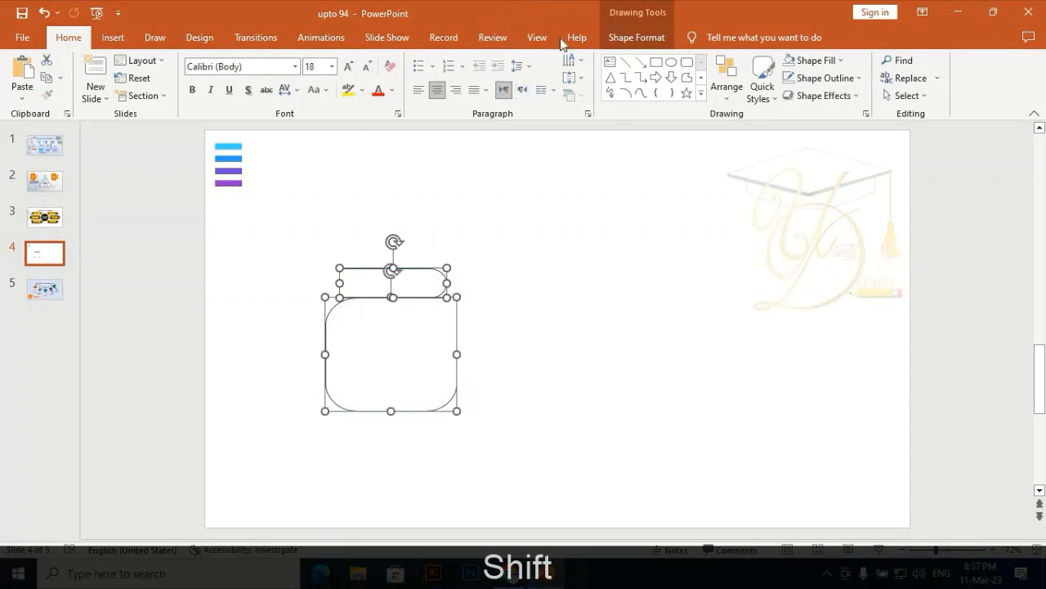
click(616, 37)
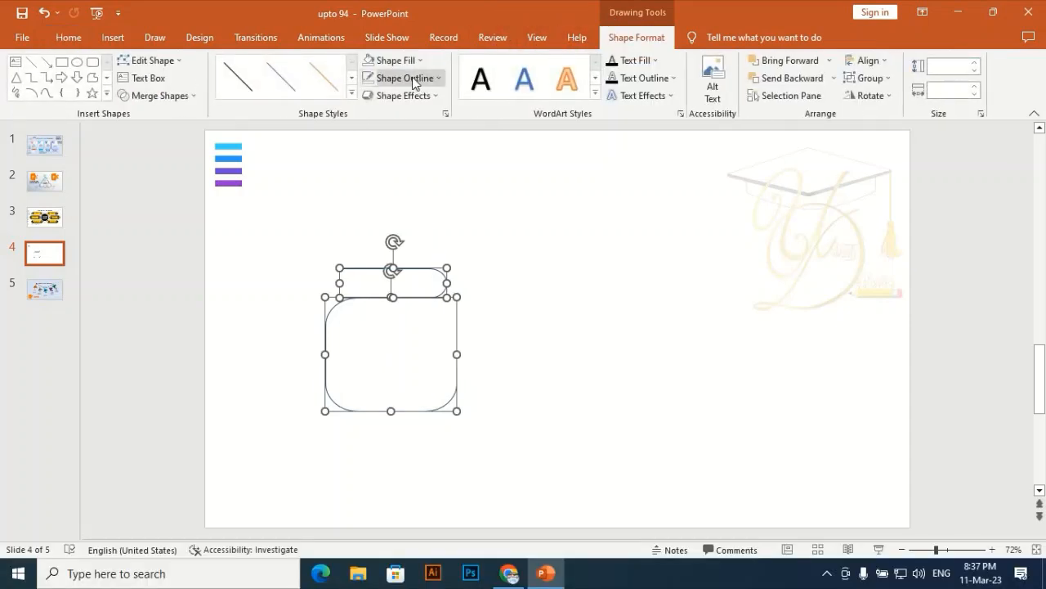
click(412, 77)
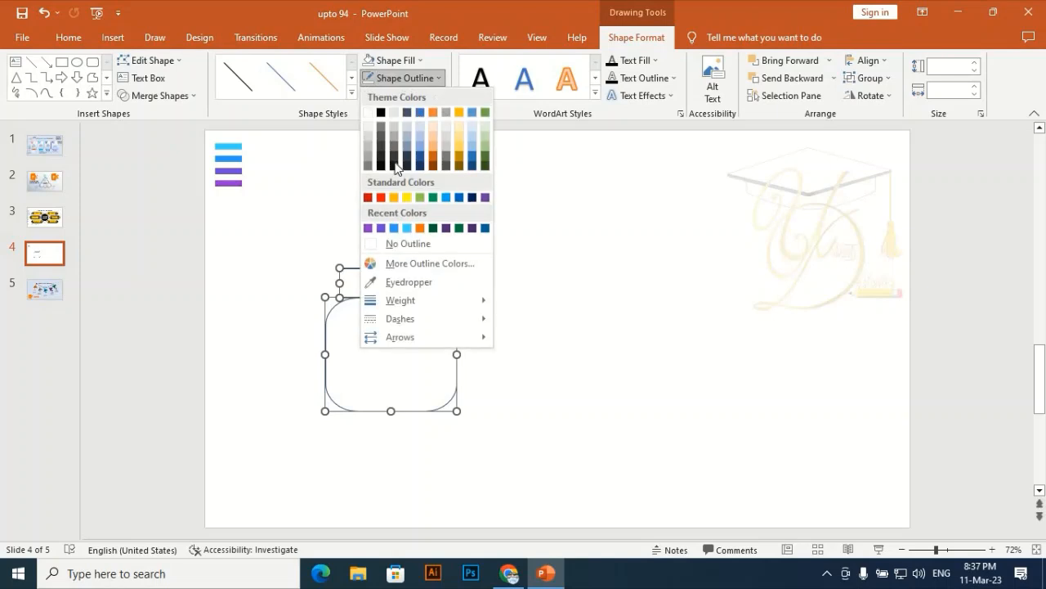
click(391, 282)
click(237, 144)
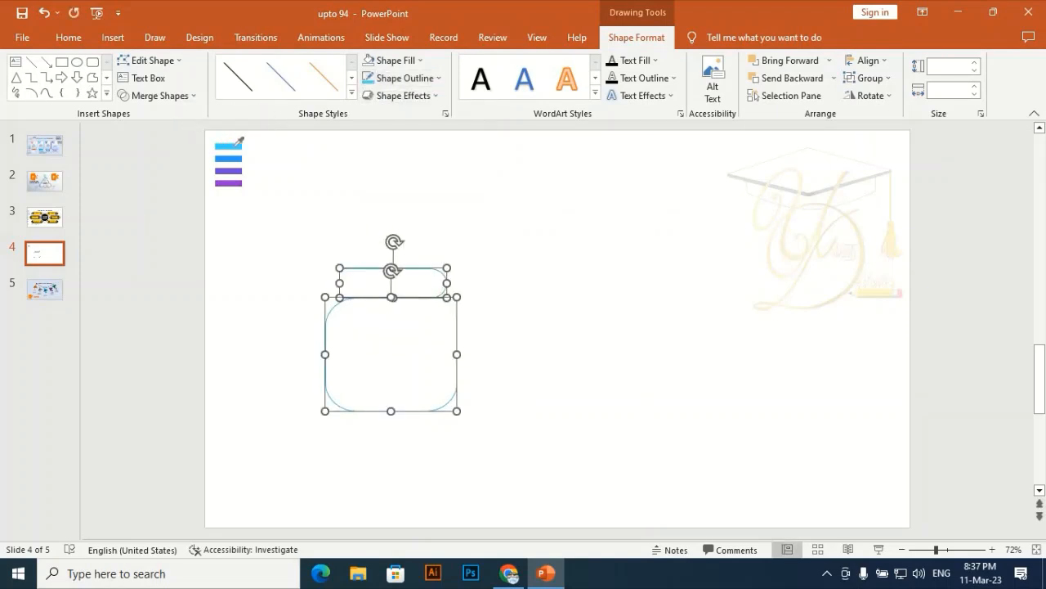
Set the line weight of both outlines to 2¼ pt
click(428, 77)
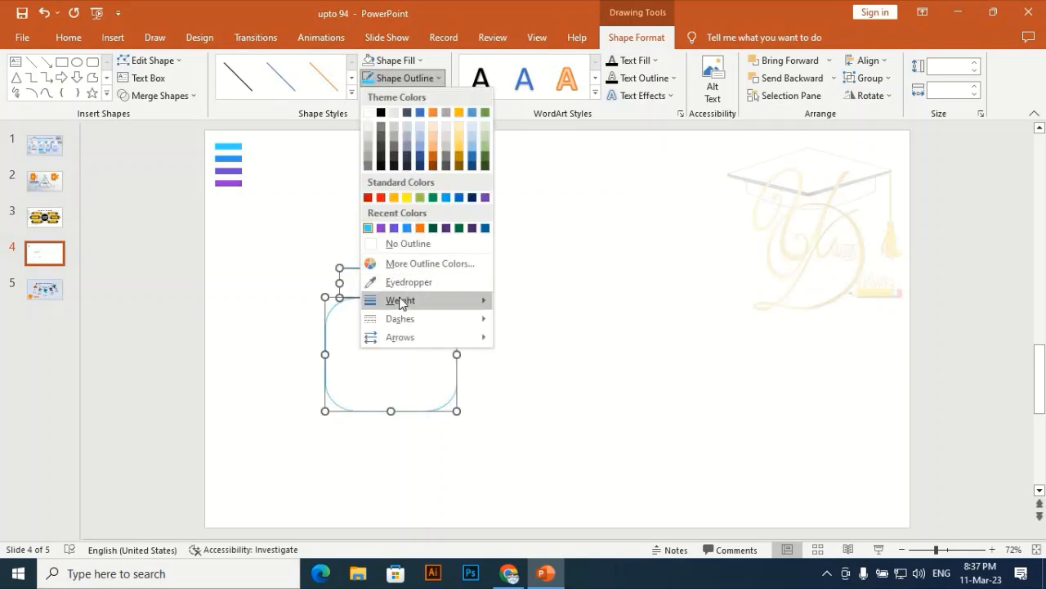
mouse_move(425, 300)
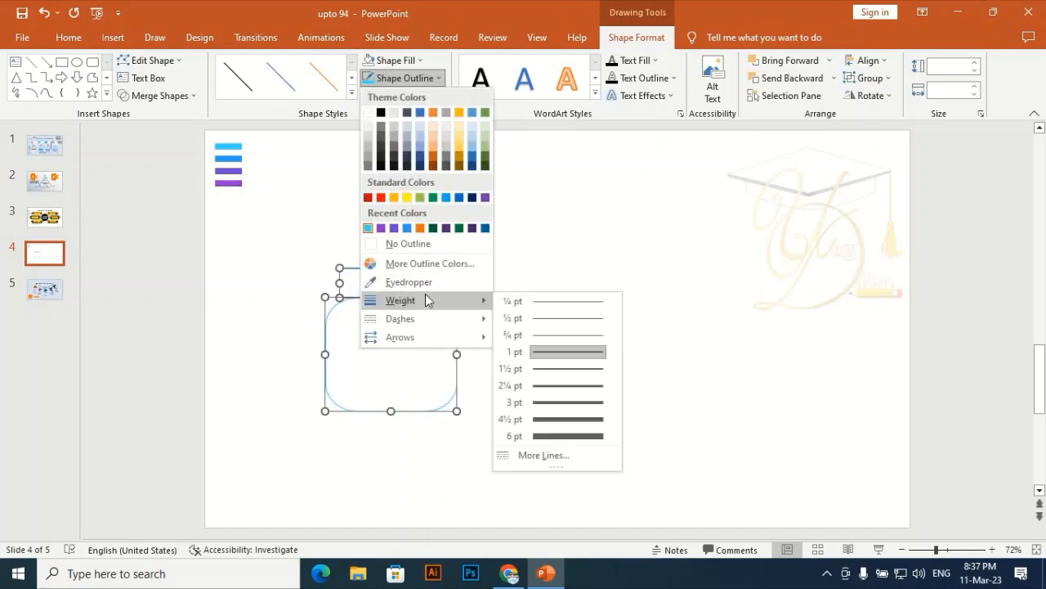
click(553, 385)
click(511, 258)
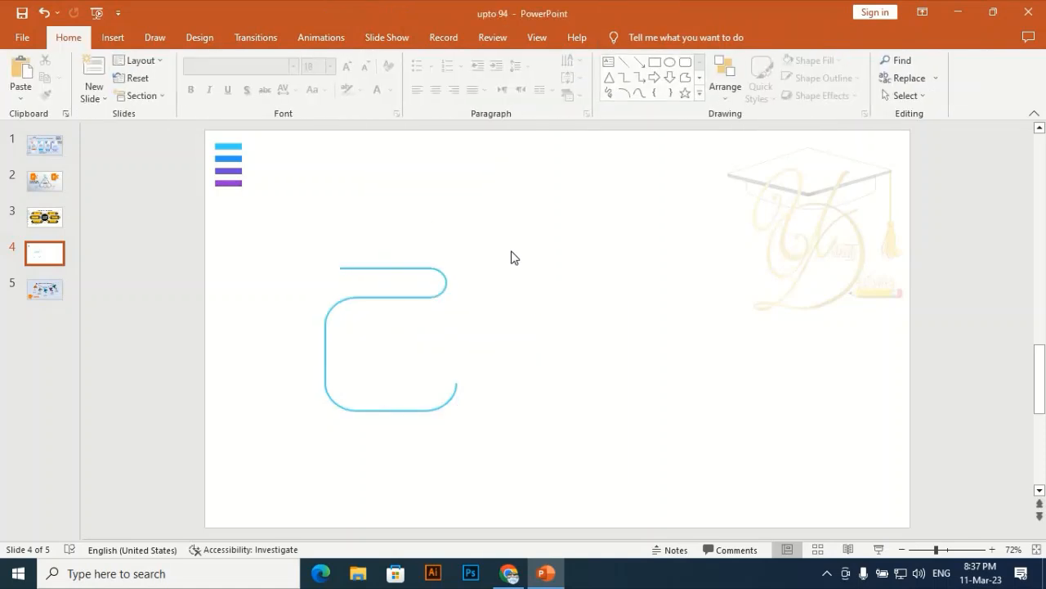
Draw a rounded rectangle about 0.55" by 2.29" over the upper outline, fully round its ends and shrink it to fit inside
click(113, 37)
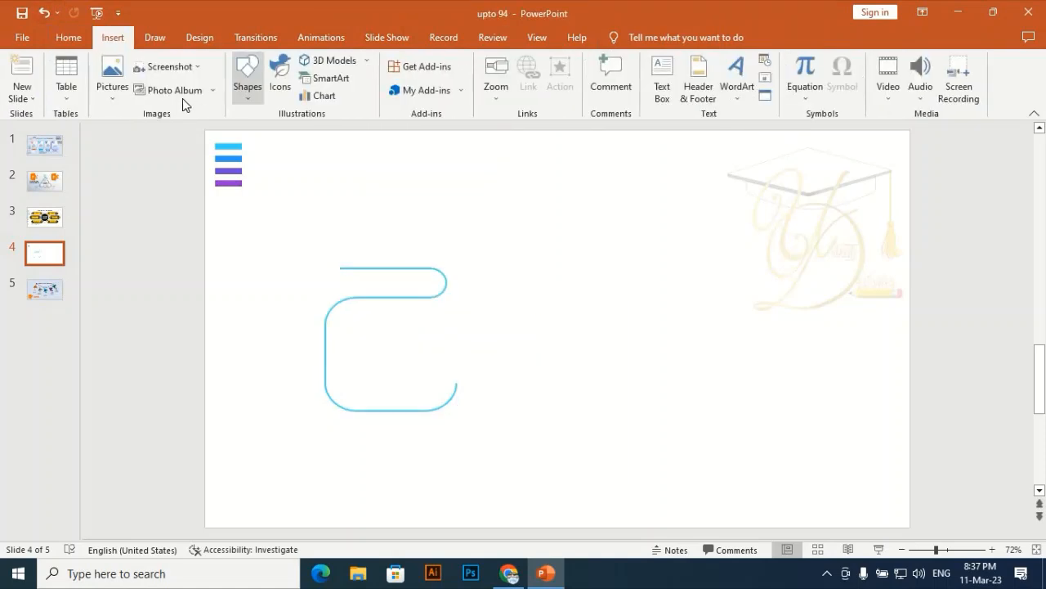
click(247, 73)
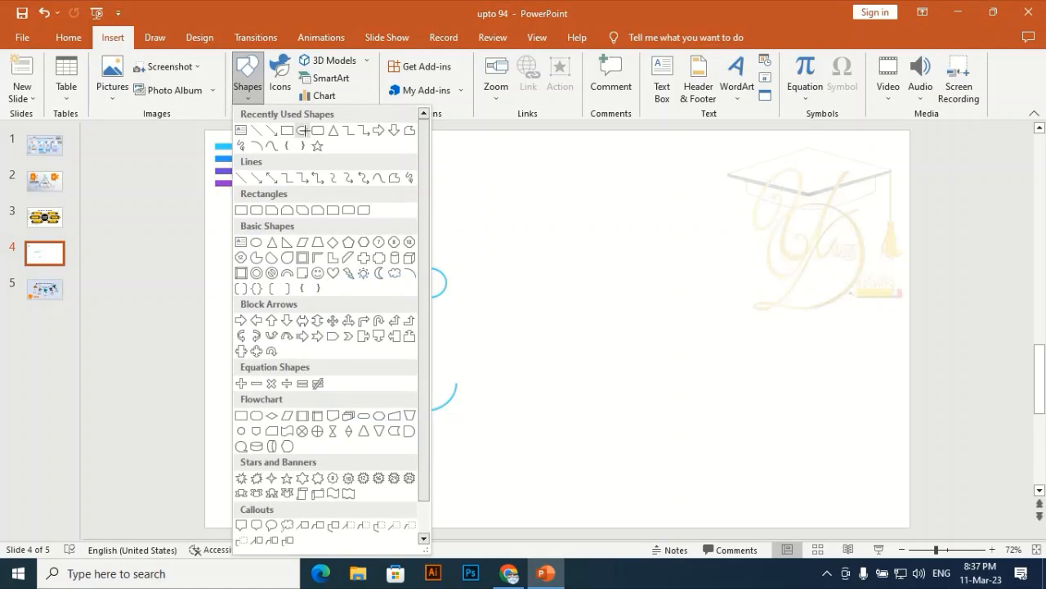
click(303, 131)
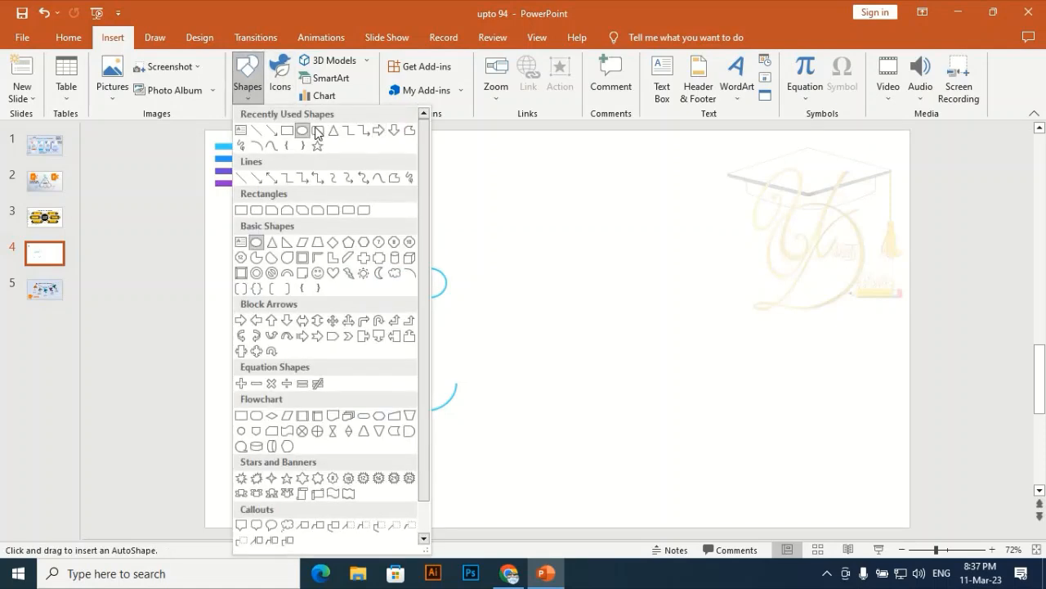
drag(325, 268, 448, 297)
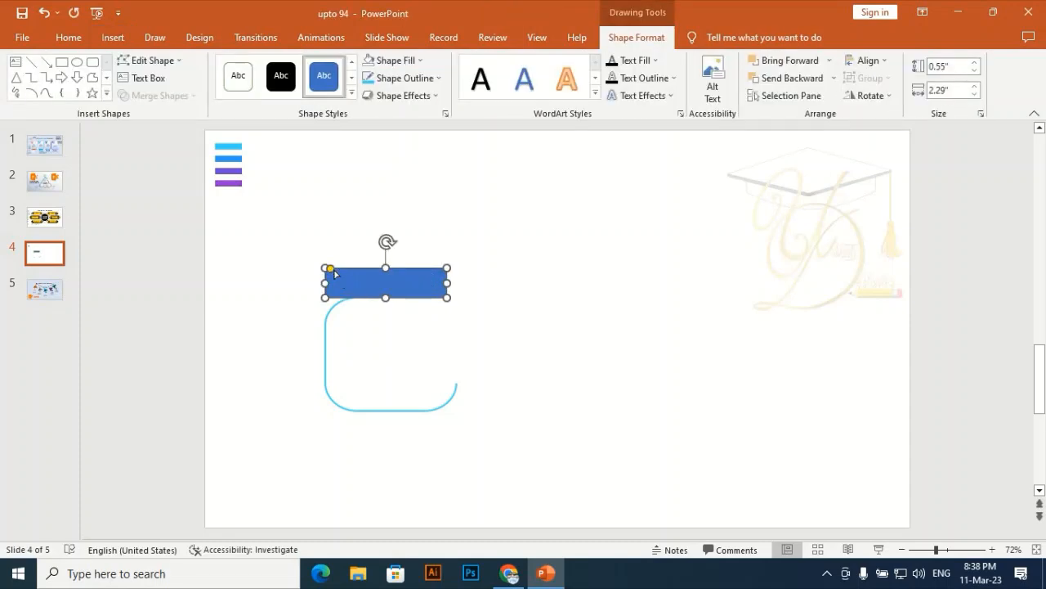
drag(330, 269, 389, 285)
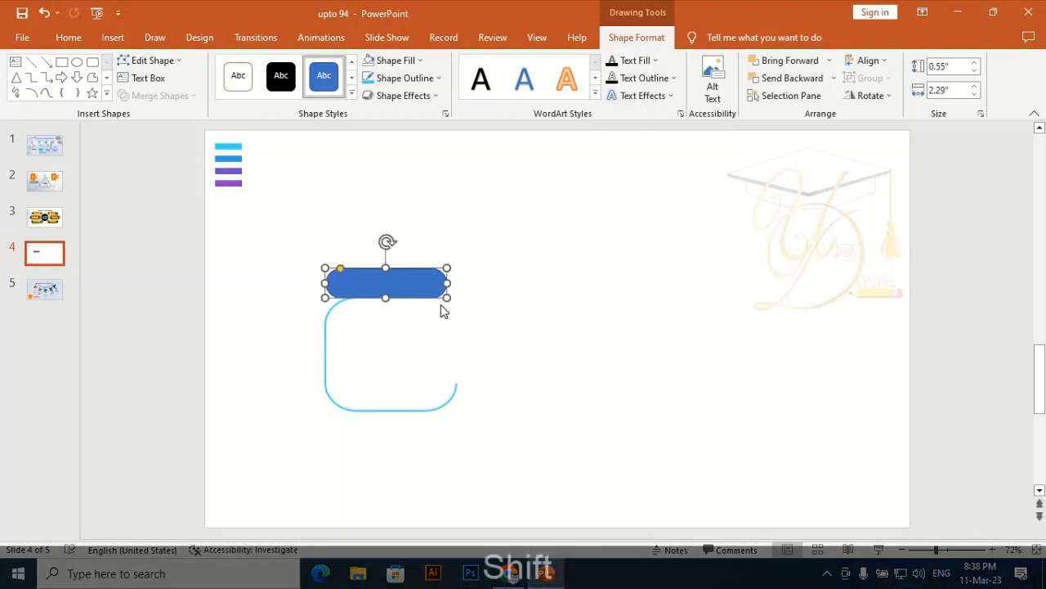
drag(448, 297, 393, 285)
click(346, 262)
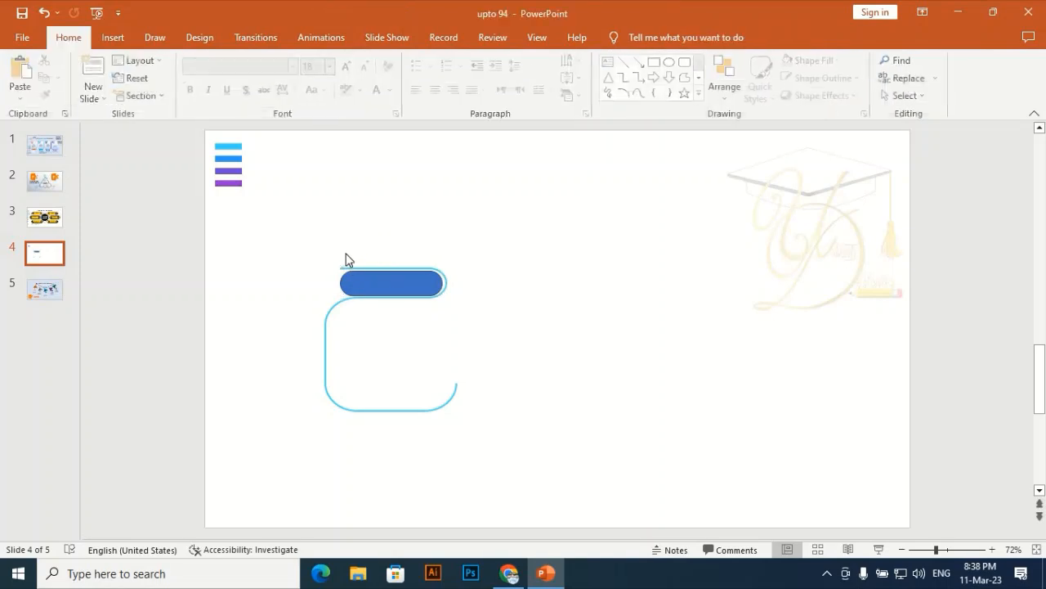
Stretch the upper outline upward and fit the pill inside it at about 0.61" by 1.92", nudged slightly left
click(400, 267)
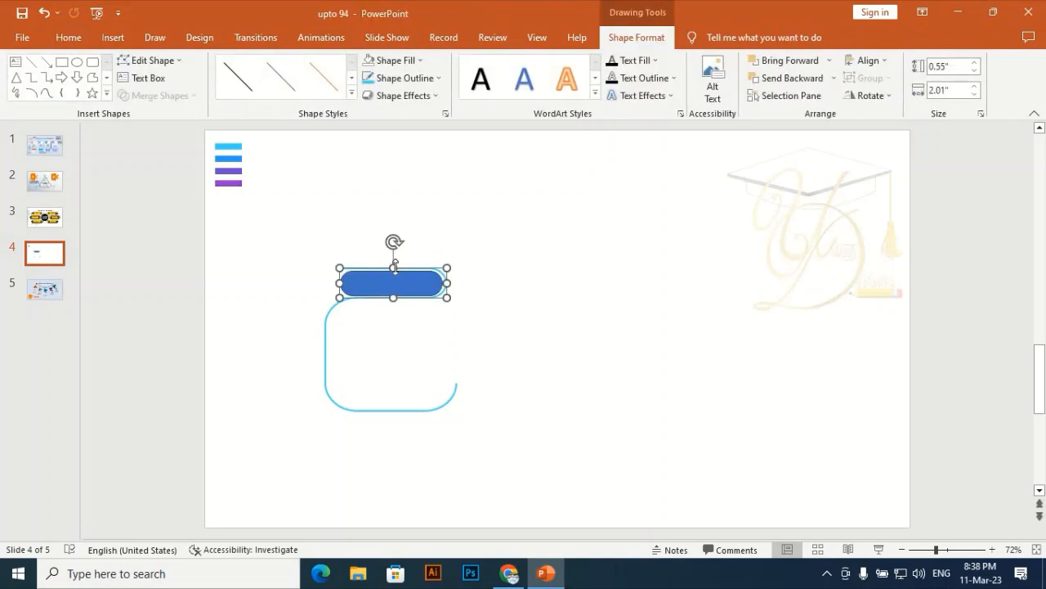
drag(394, 265, 385, 286)
click(446, 224)
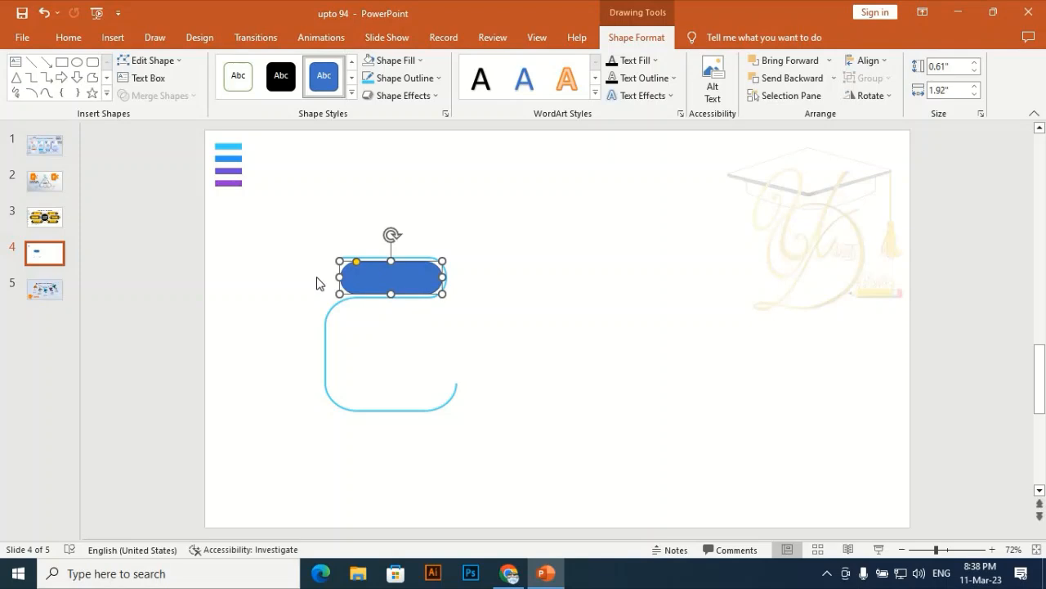
key(Left)
key(Left)
key(Left)
key(Left)
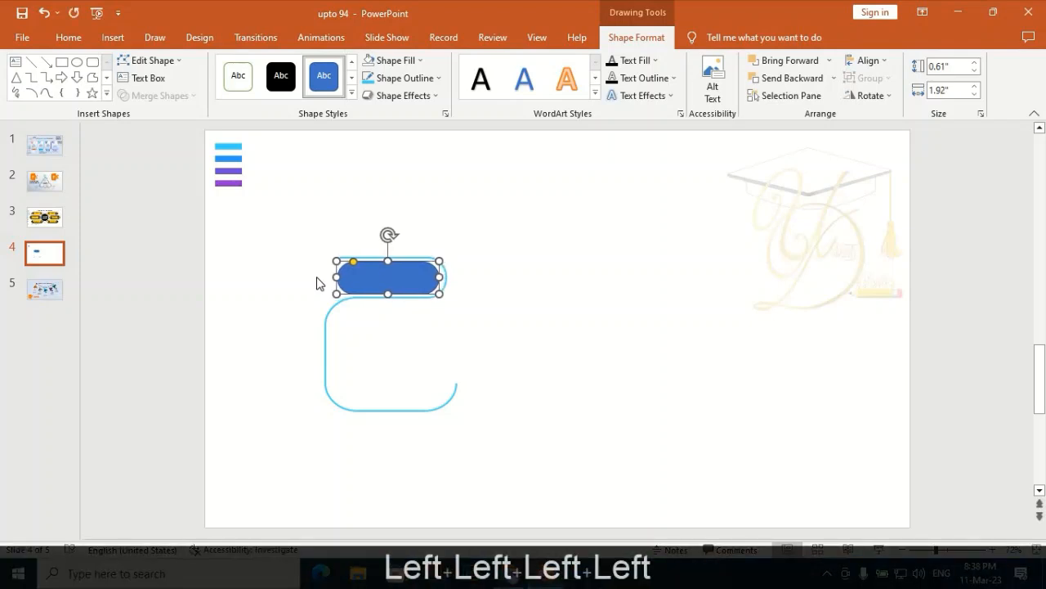
click(525, 234)
Fill the pill with the light blue sampled from the topmost colour bar and remove its outline
click(398, 270)
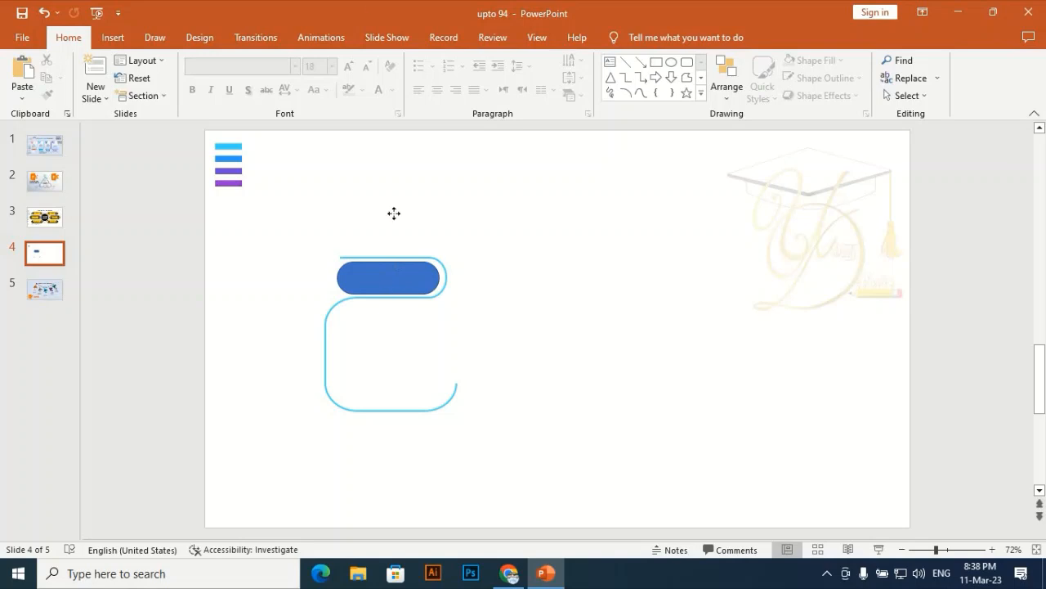
click(417, 60)
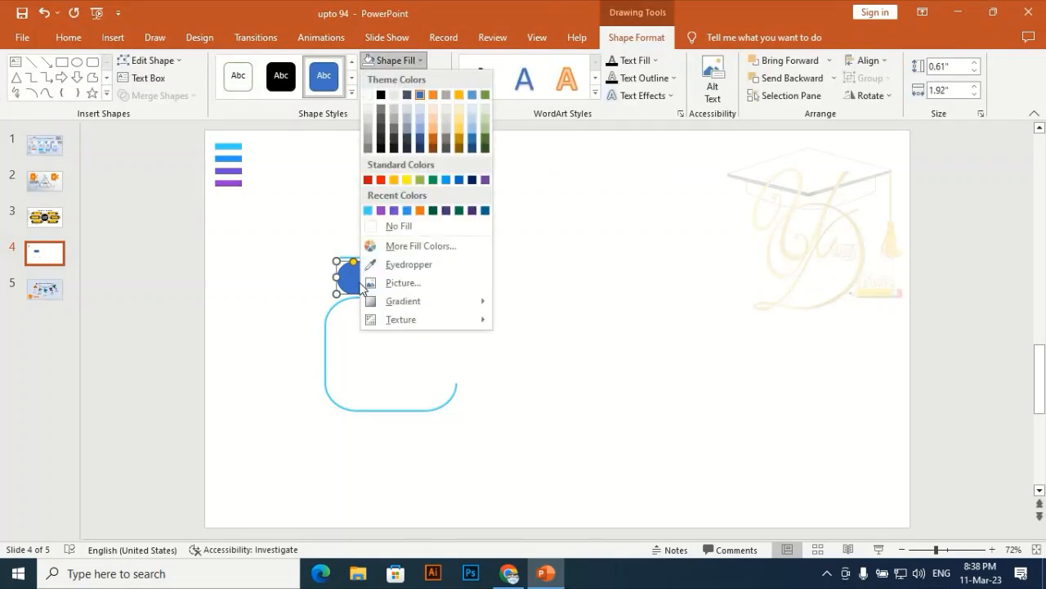
click(401, 264)
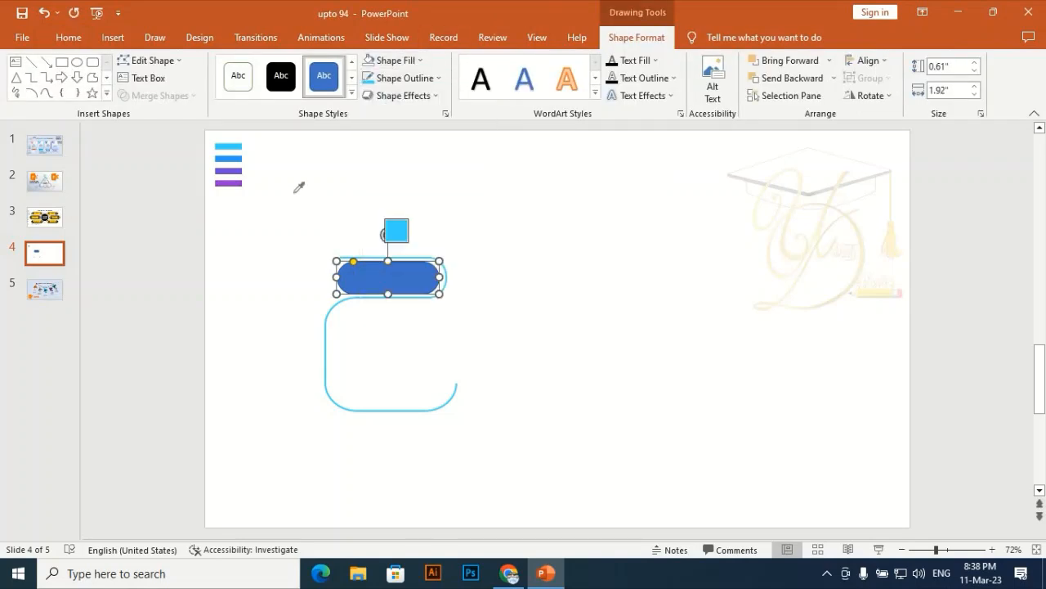
click(236, 145)
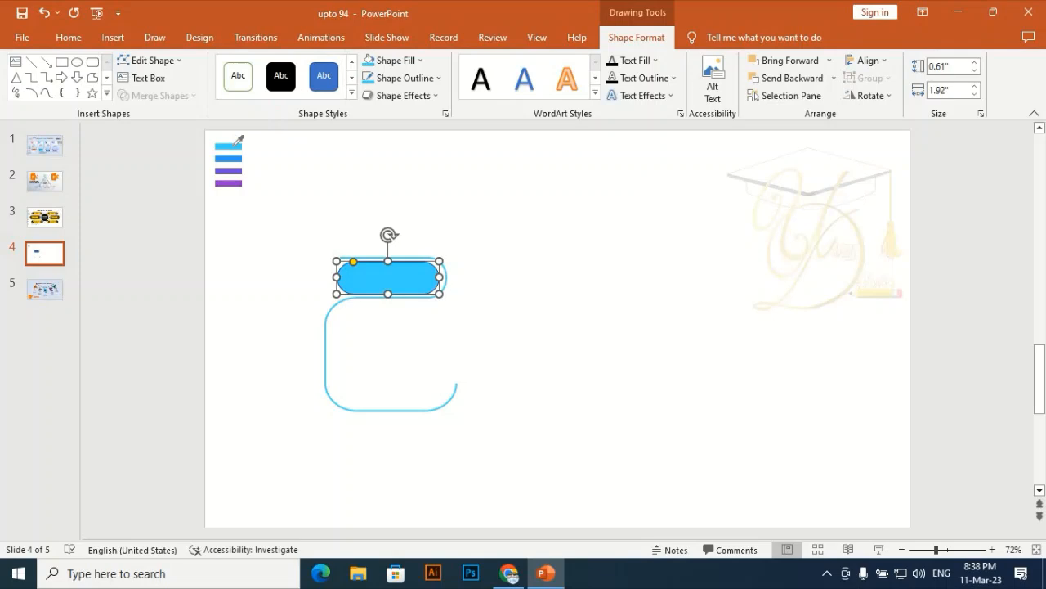
click(423, 81)
click(401, 245)
click(551, 247)
Draw a tiny equal-sided rounded shape about 0.09" wide above the pill
click(121, 39)
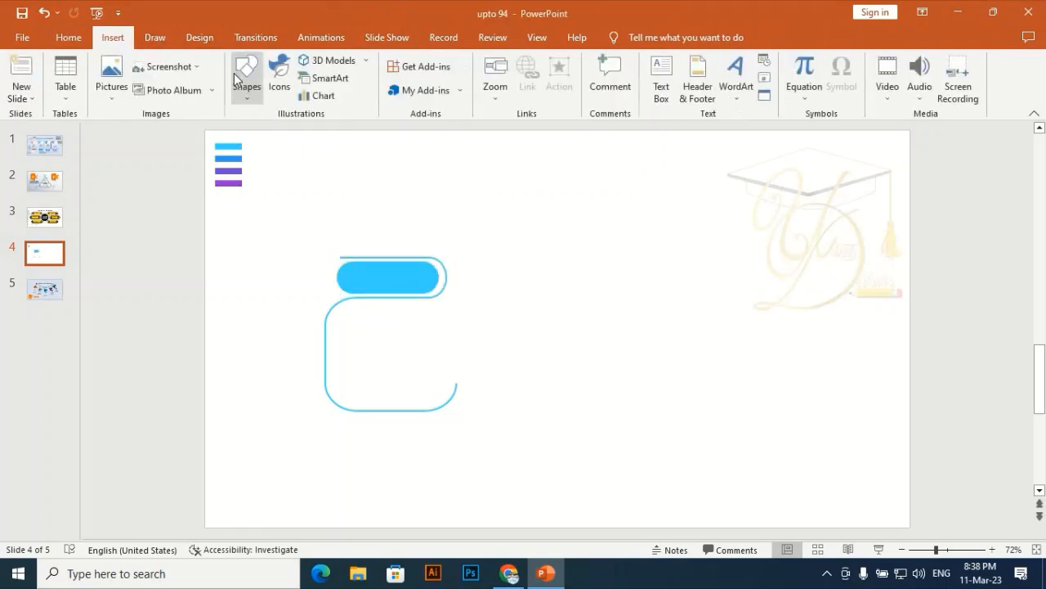
click(247, 77)
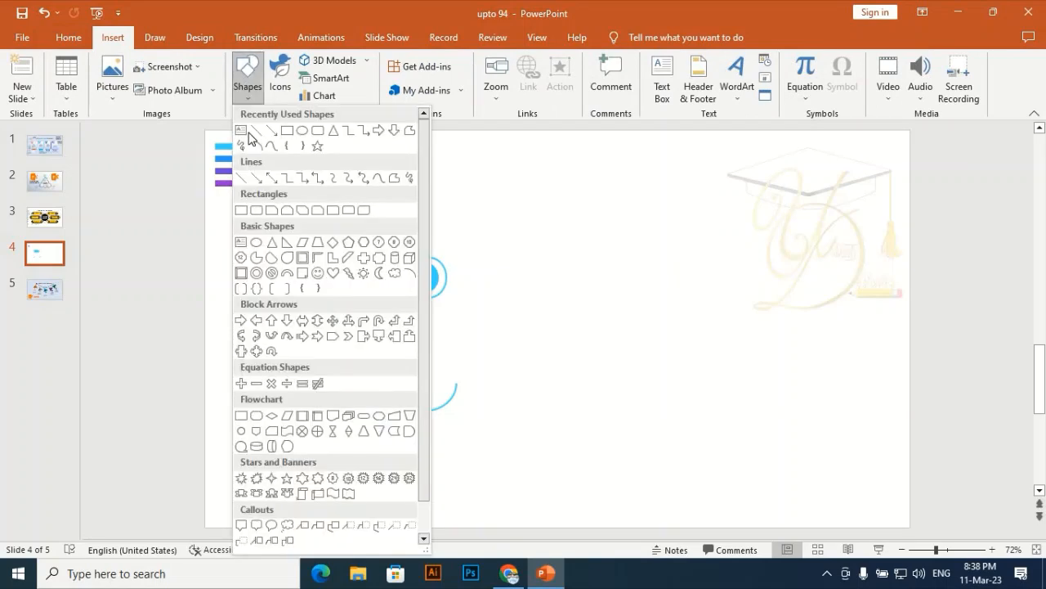
click(315, 131)
key(shift)
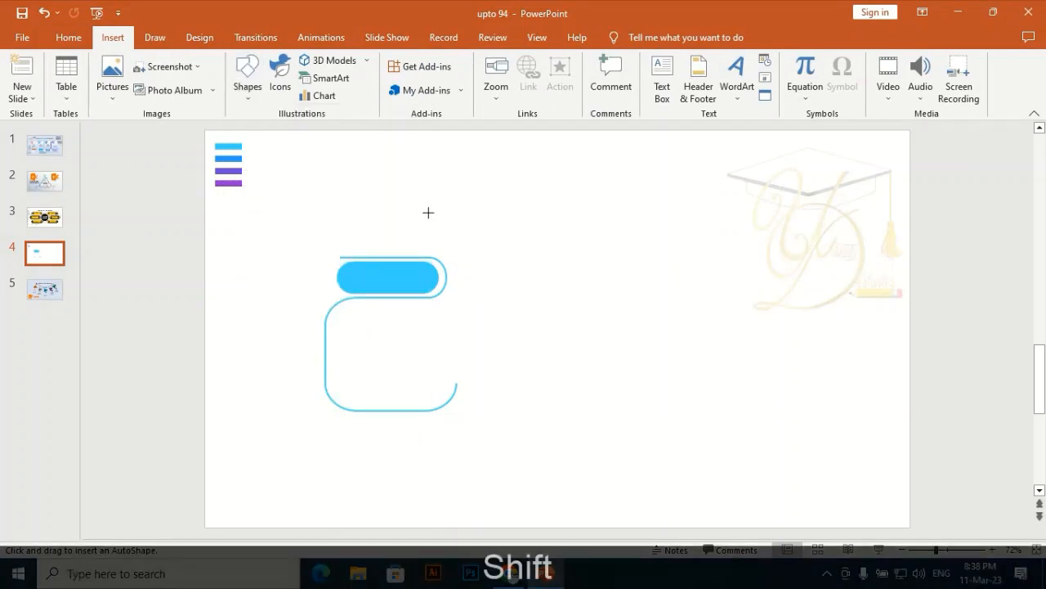
key(alt)
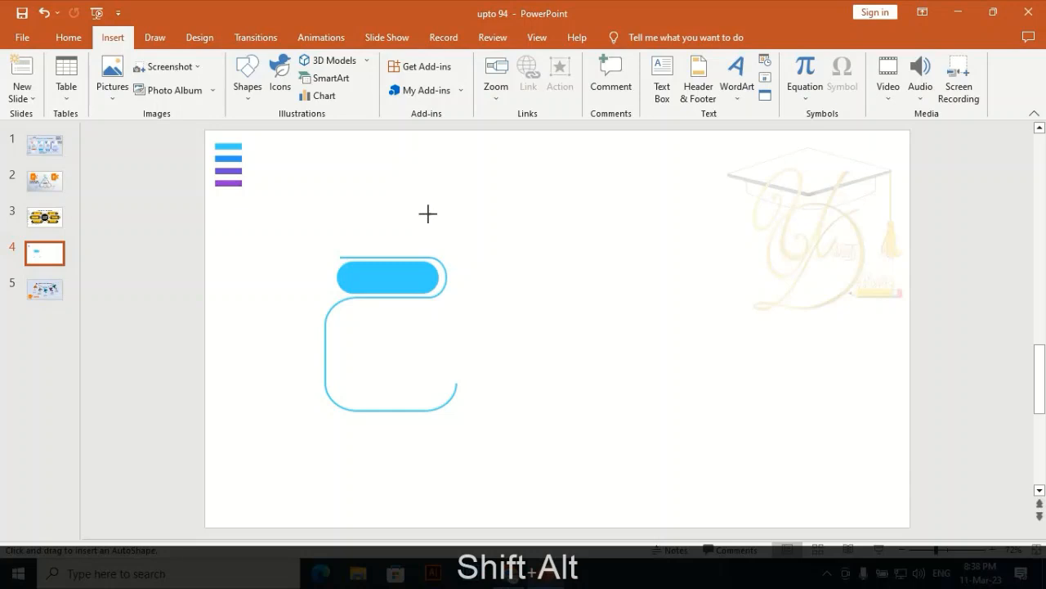
click(427, 216)
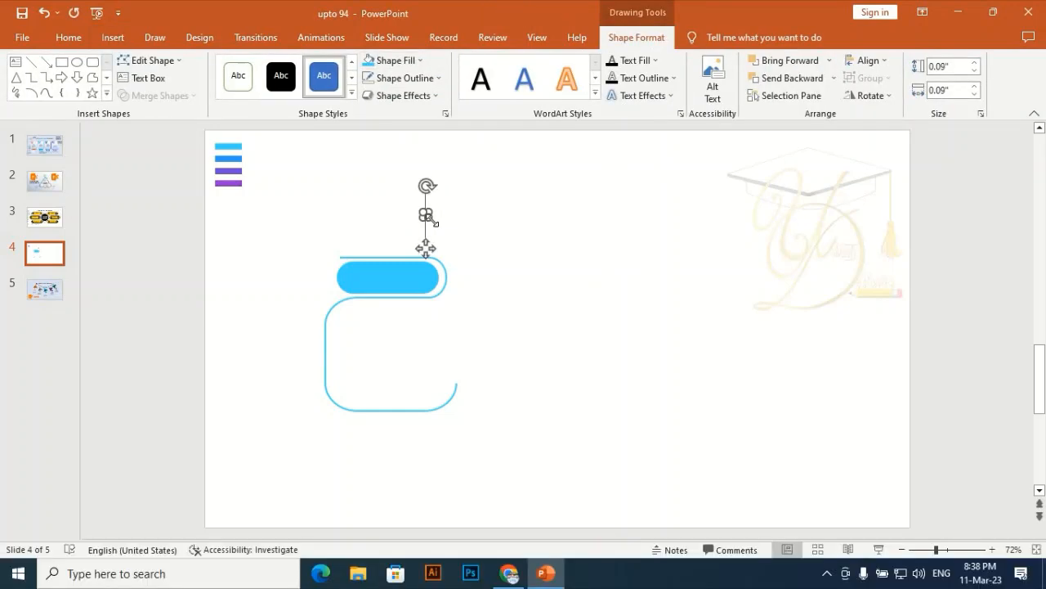
Redraw the tiny circle above the pill at about 0.12" wide and fill it white
drag(432, 220, 432, 220)
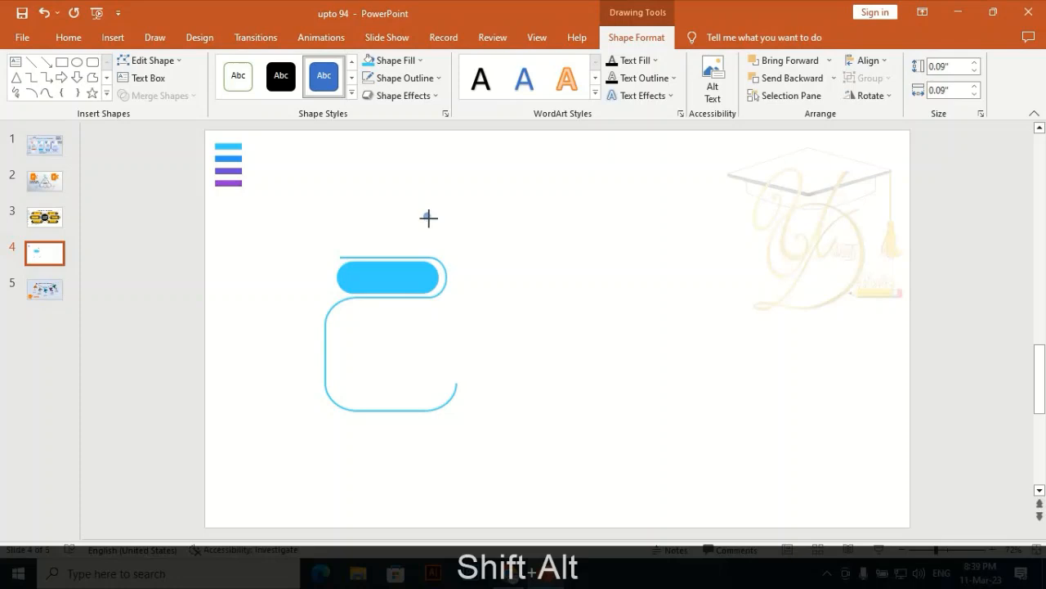
drag(428, 218, 431, 221)
click(413, 60)
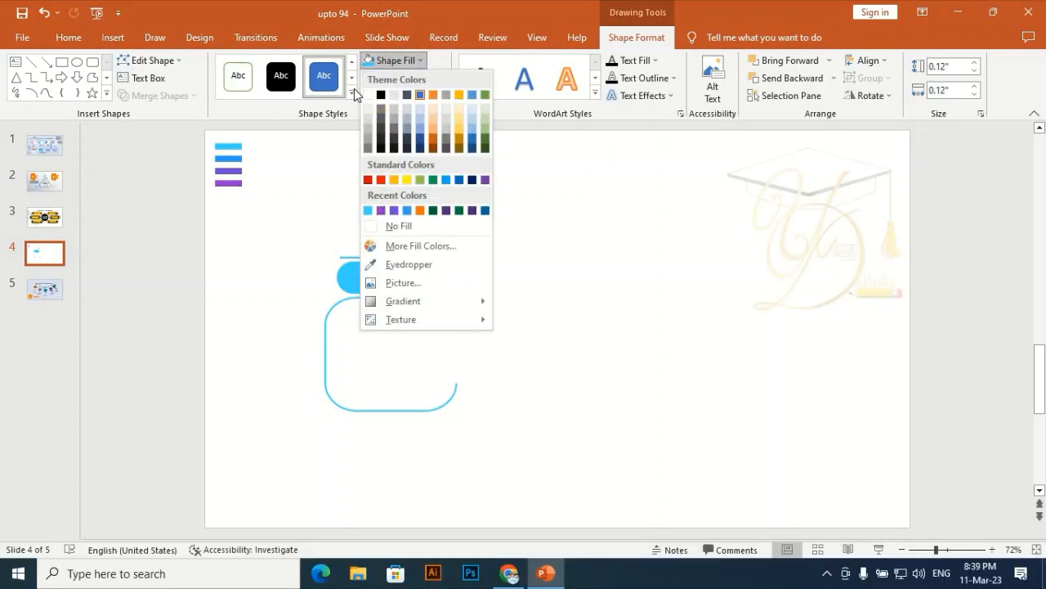
click(367, 95)
Give the tiny circle a light-blue ¾ pt outline and place it on the open left end of the upper outline
click(405, 78)
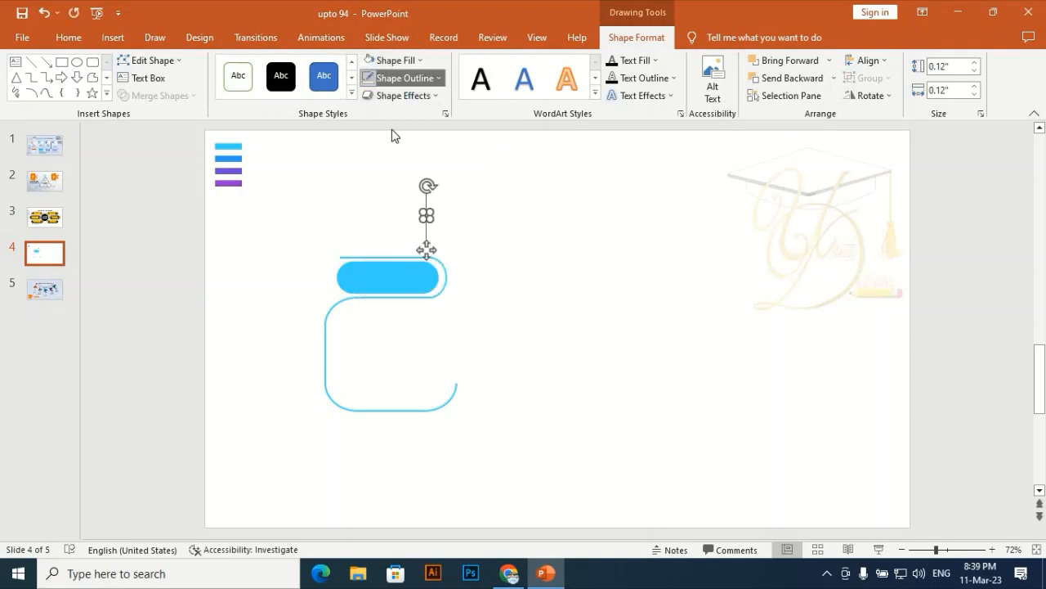
click(417, 243)
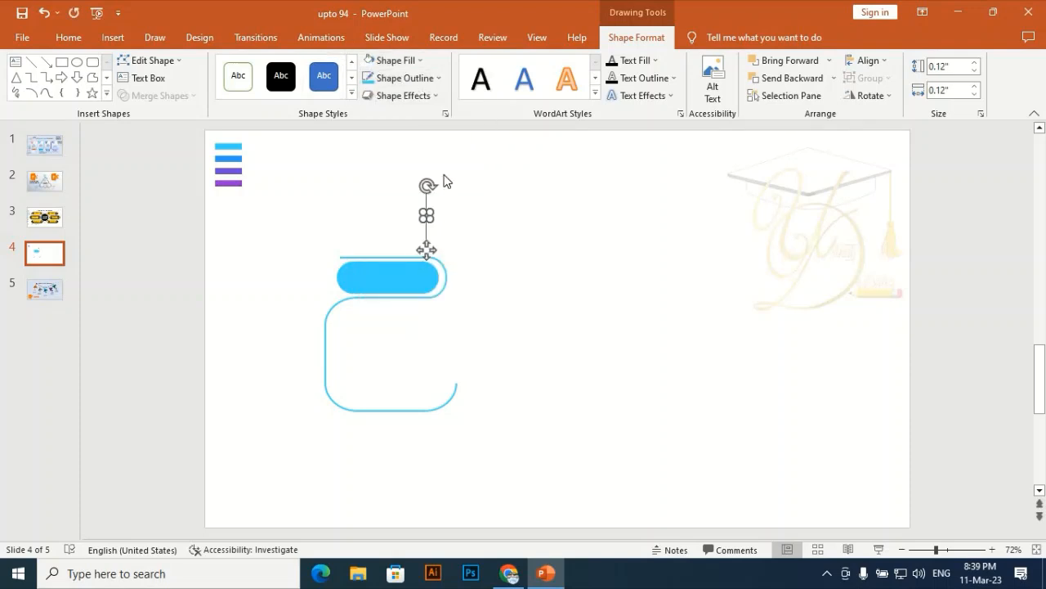
click(421, 78)
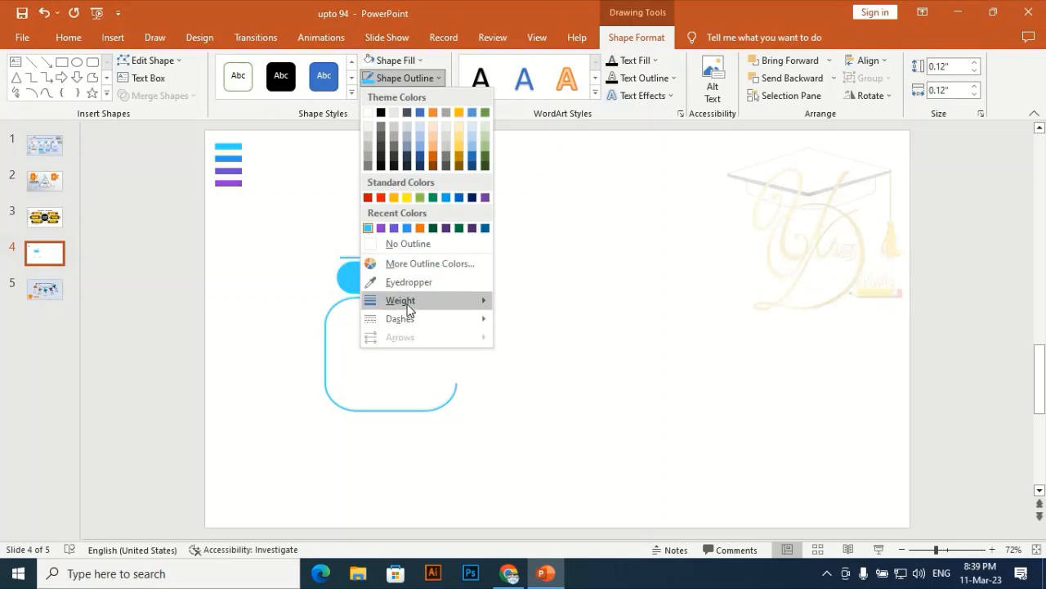
mouse_move(407, 302)
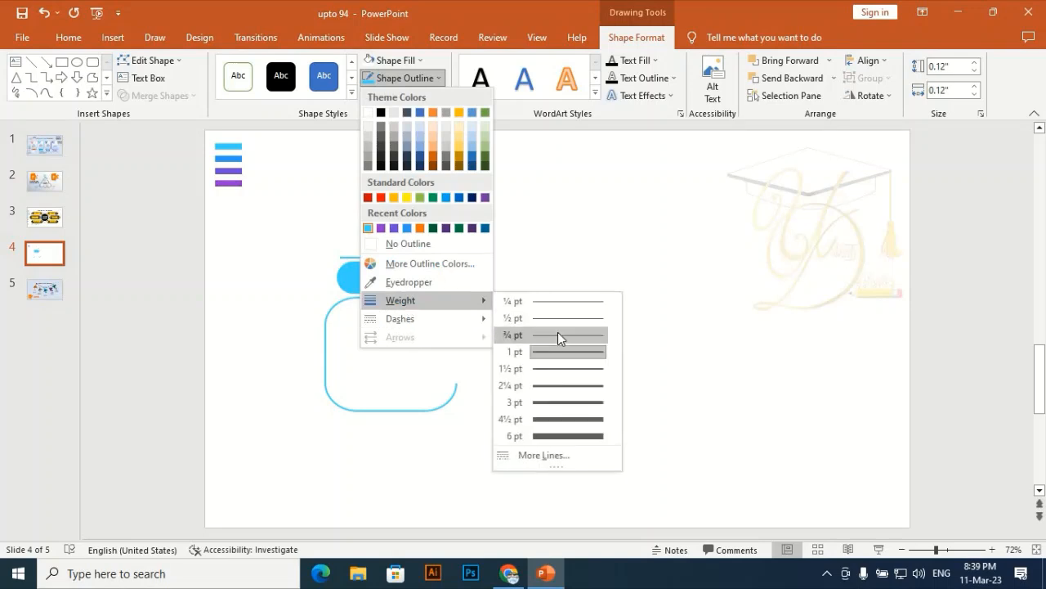
click(559, 335)
drag(409, 269, 337, 296)
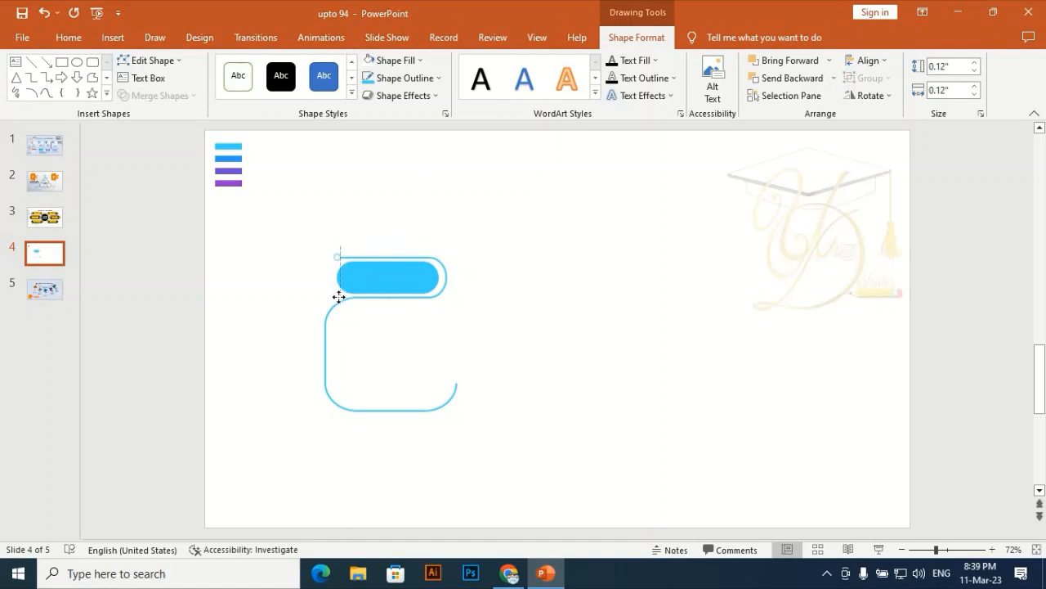
click(300, 238)
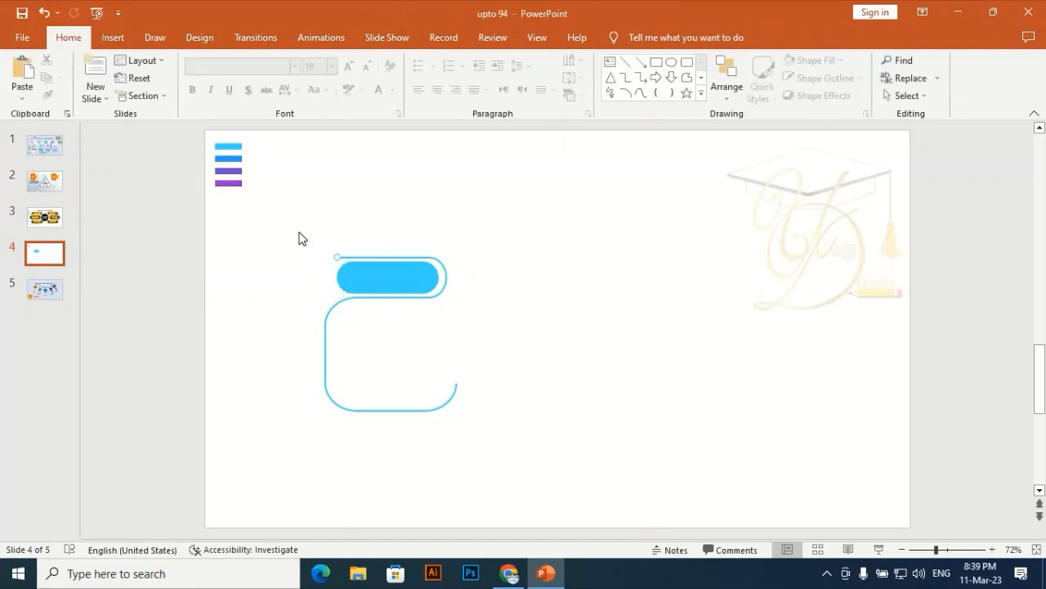
Duplicate the tiny circle and place the copy on the open right end of the lower outline
click(114, 38)
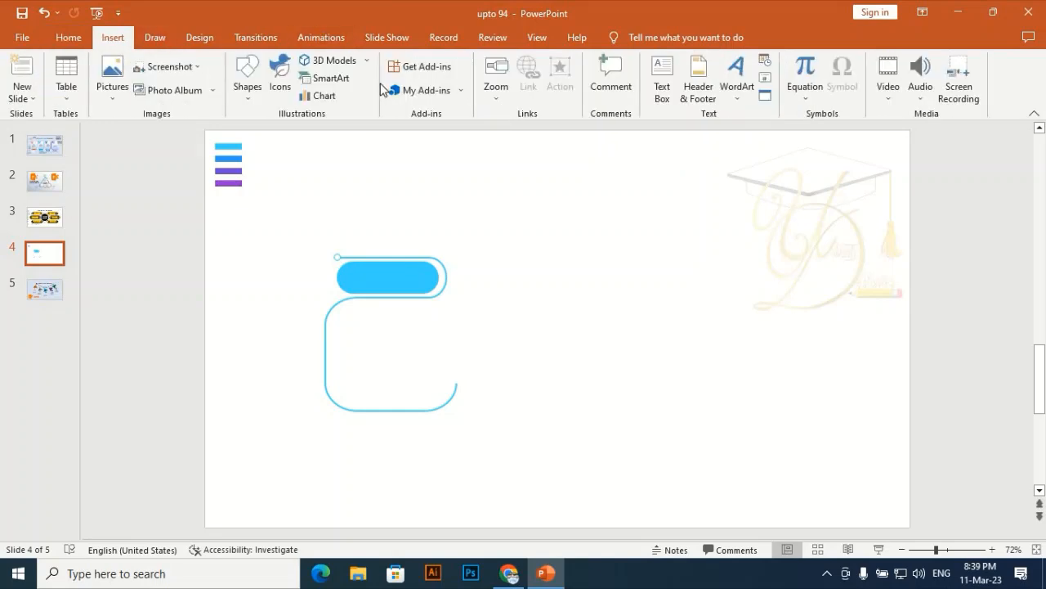
click(247, 82)
click(594, 188)
click(336, 257)
key(ctrl+d)
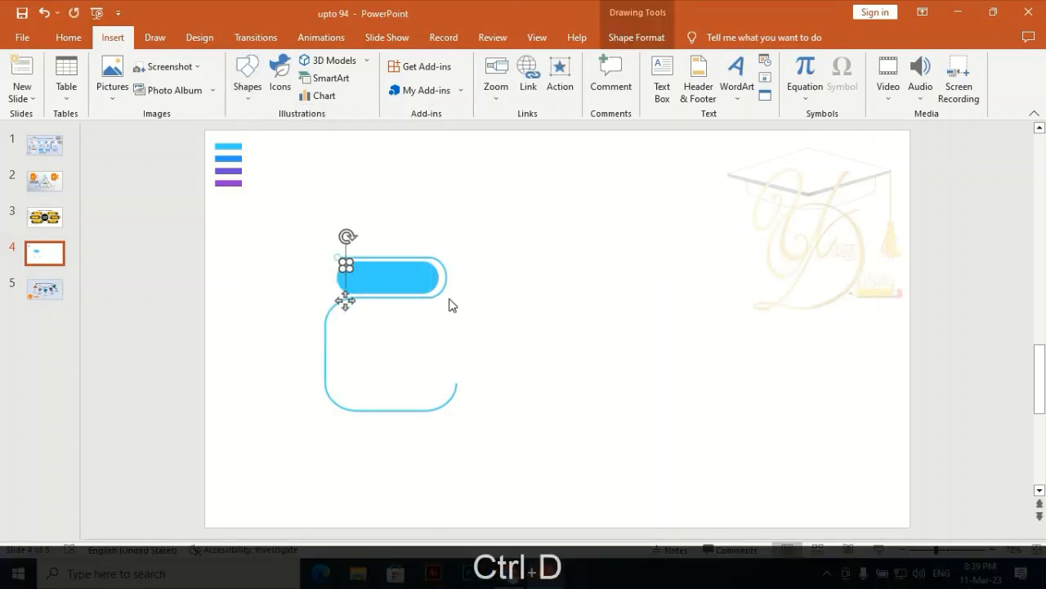
drag(345, 301, 458, 421)
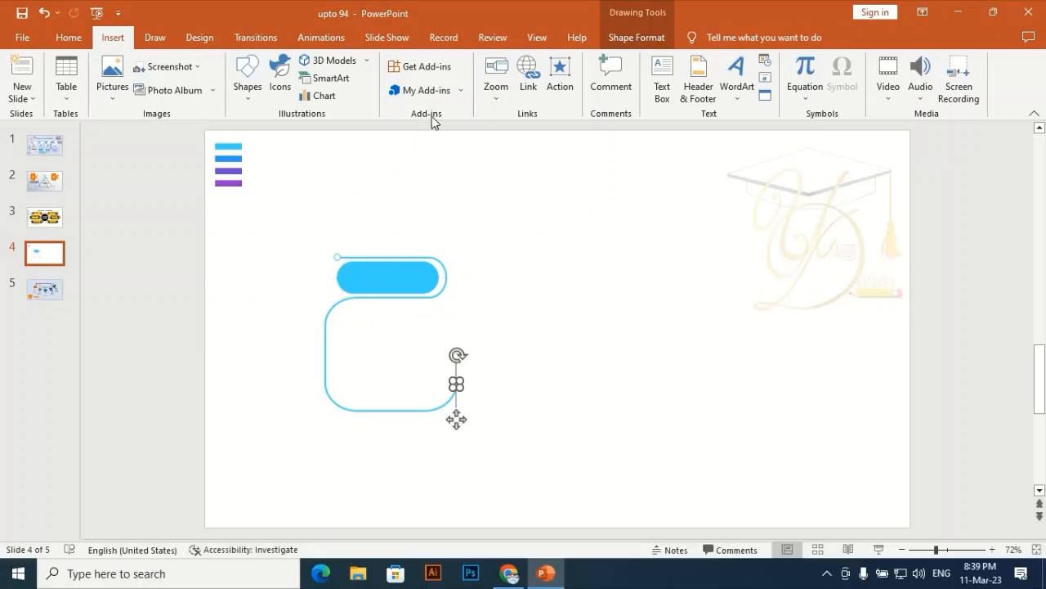
Remove the outline of the copied circle and fill it with the recently used light blue
click(617, 39)
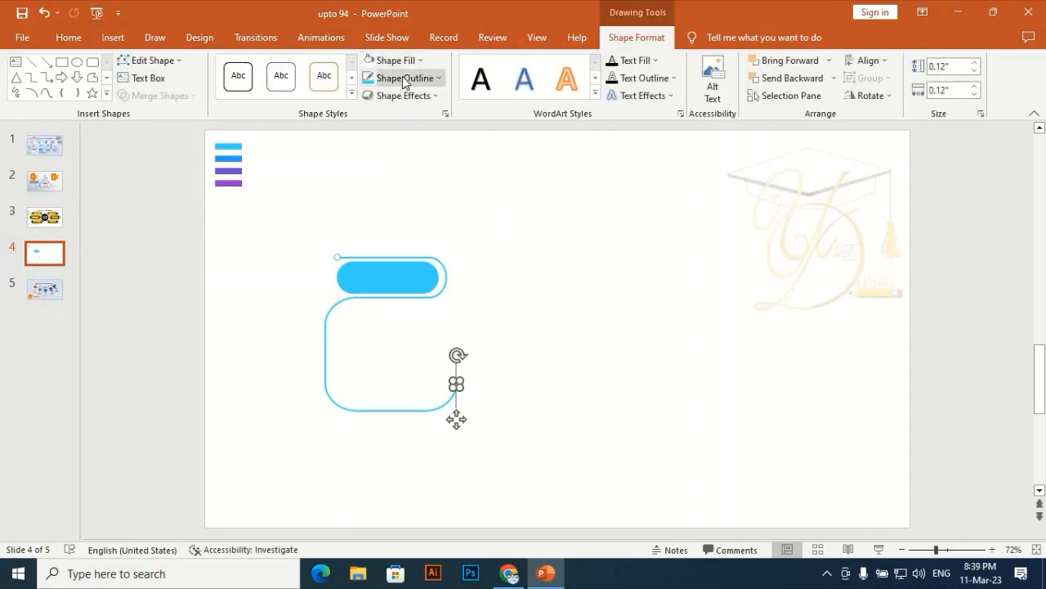
click(405, 79)
click(398, 242)
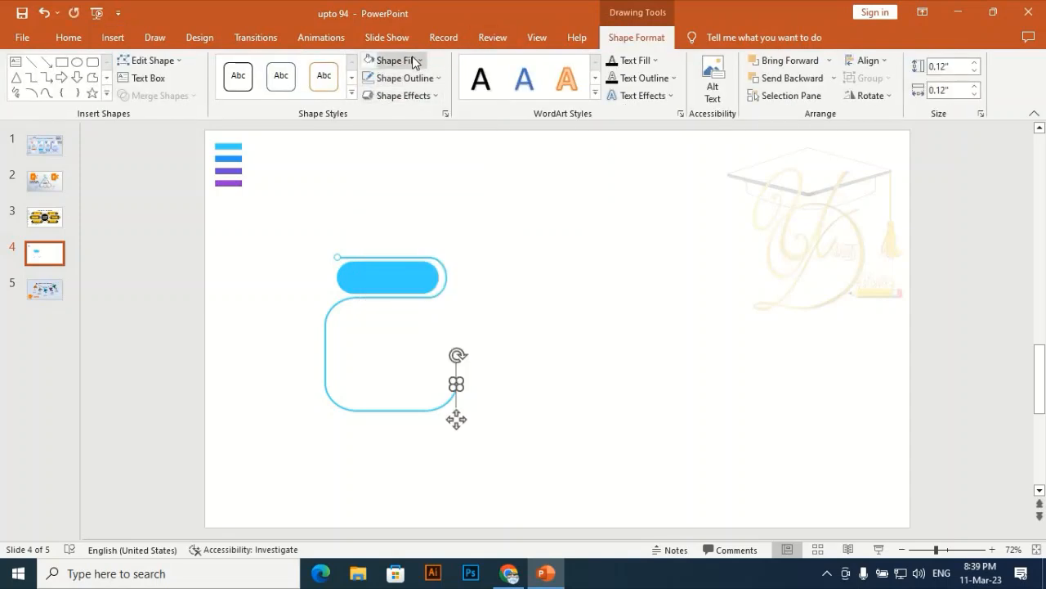
click(413, 61)
click(370, 222)
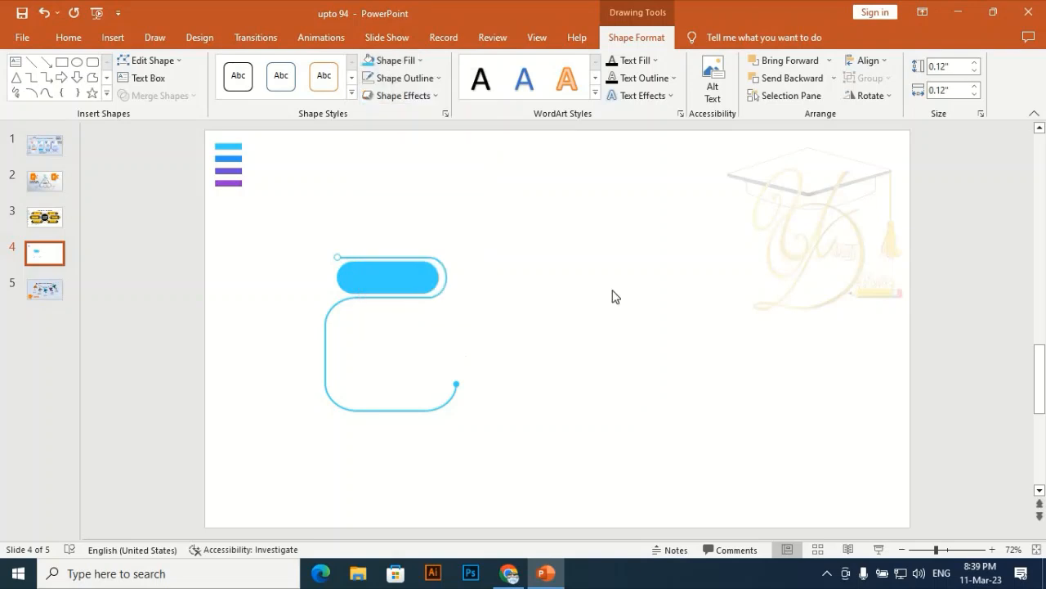
click(603, 290)
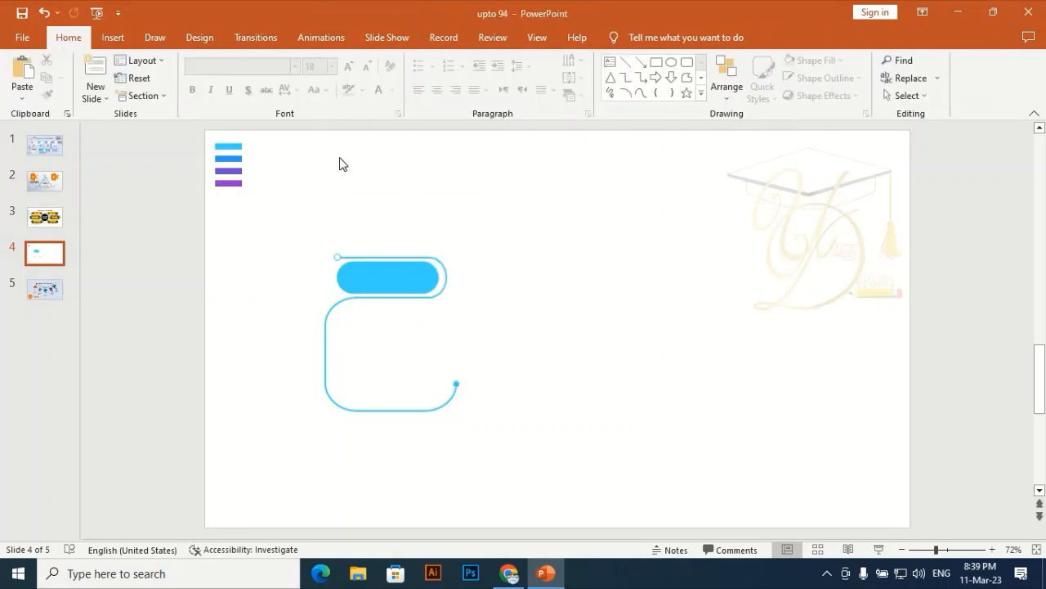
Draw a circle about 0.61" in diameter and fit it over the left end of the blue pill
click(113, 37)
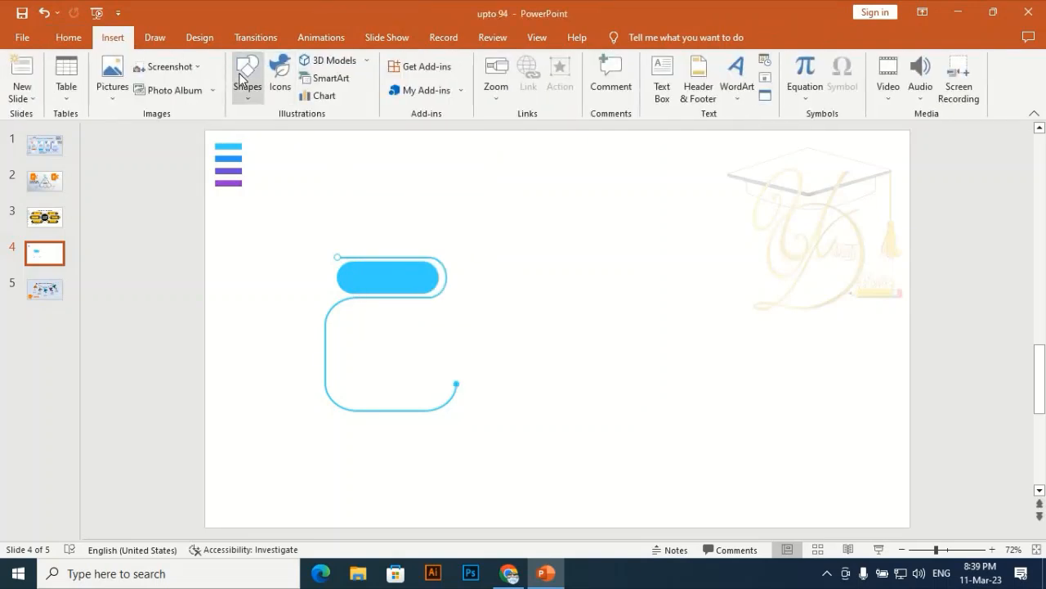
click(244, 80)
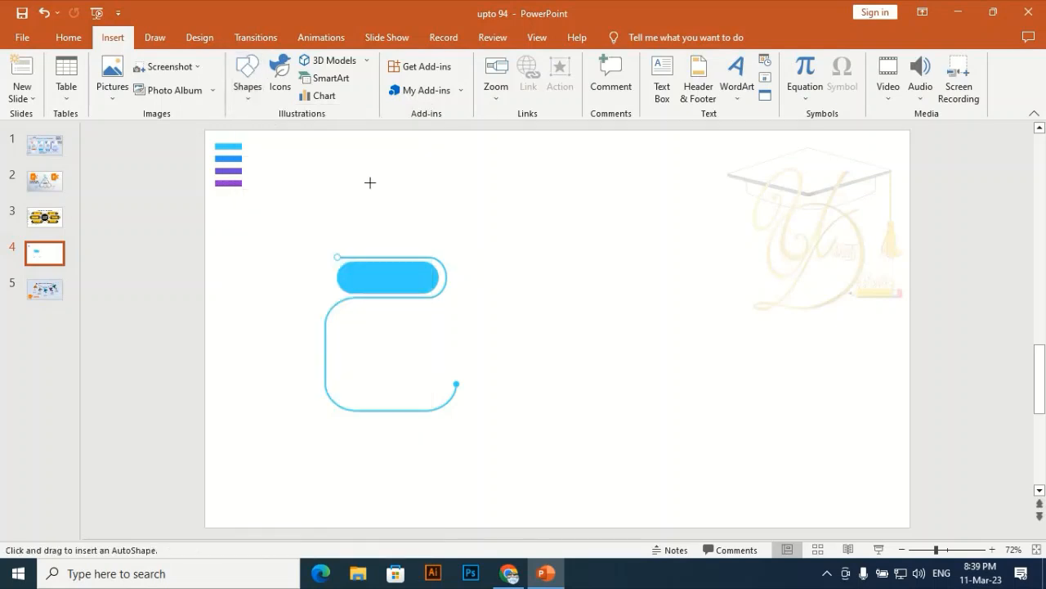
drag(369, 181, 401, 205)
drag(362, 252, 353, 273)
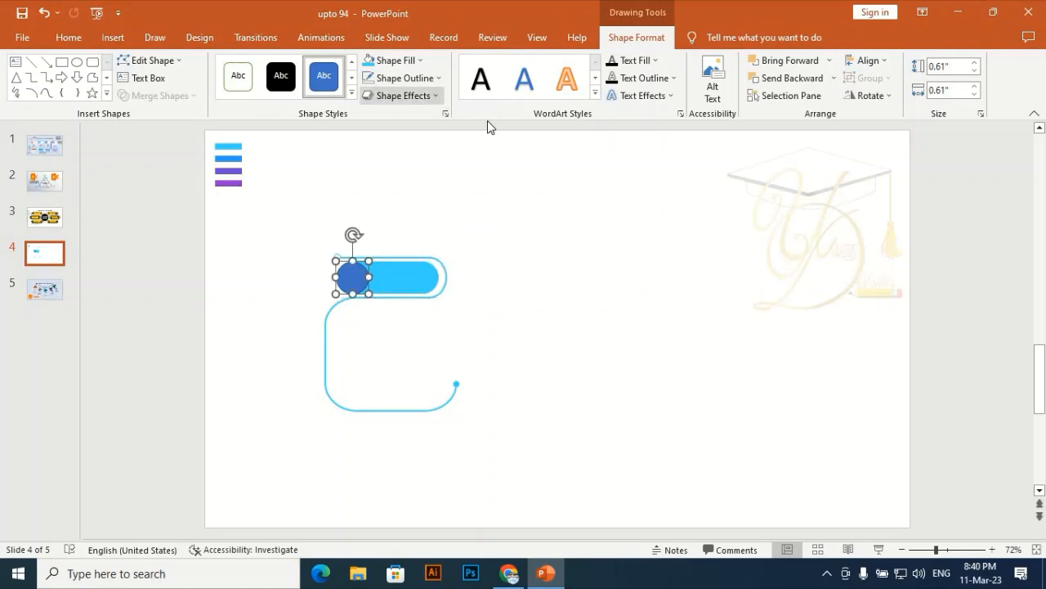
Remove the outline of the circle on the pill and fill it white
click(432, 77)
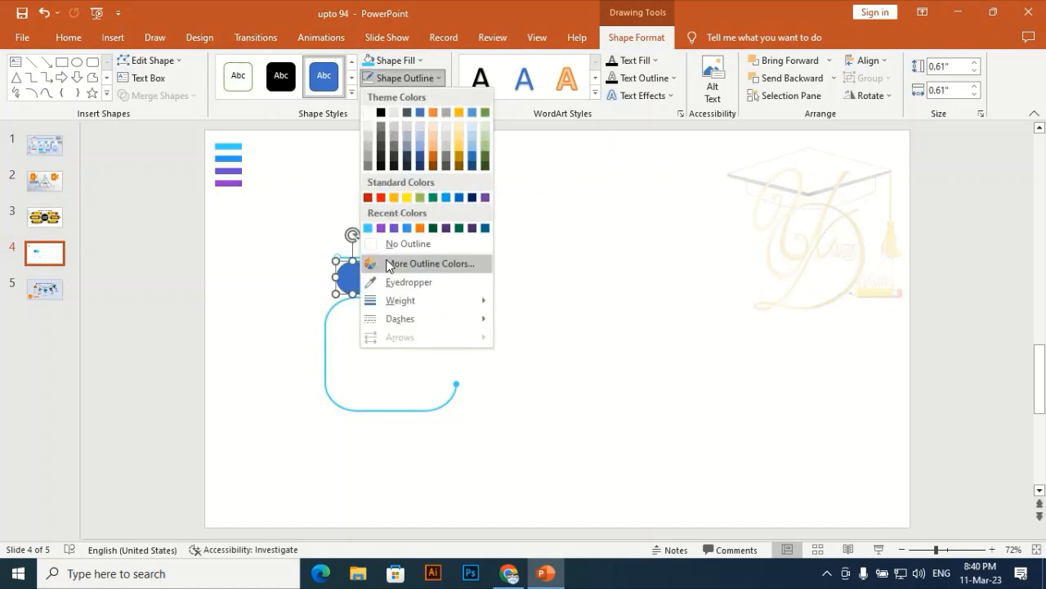
click(382, 243)
click(416, 64)
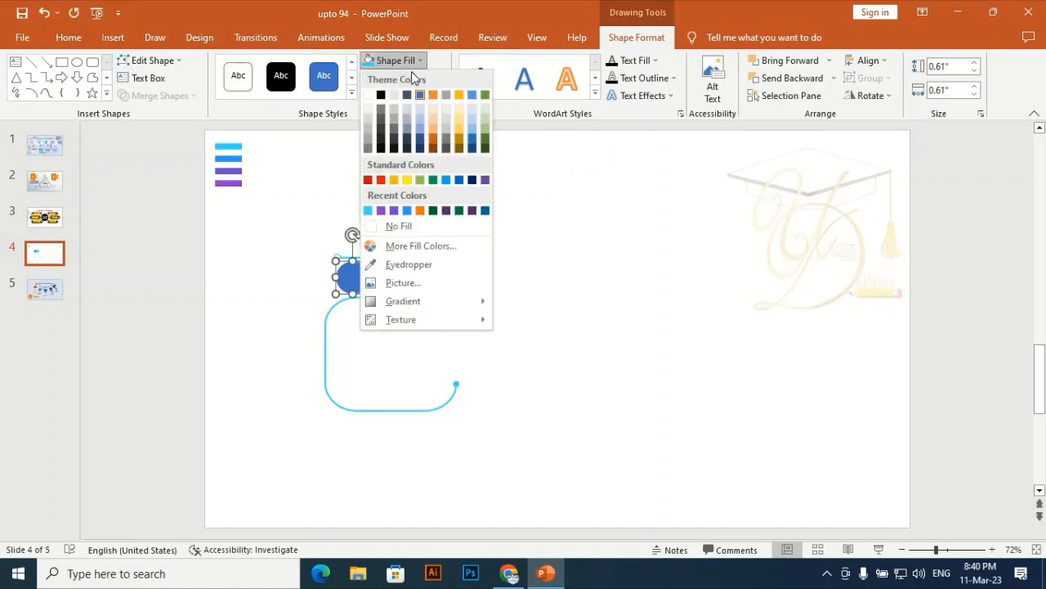
click(367, 96)
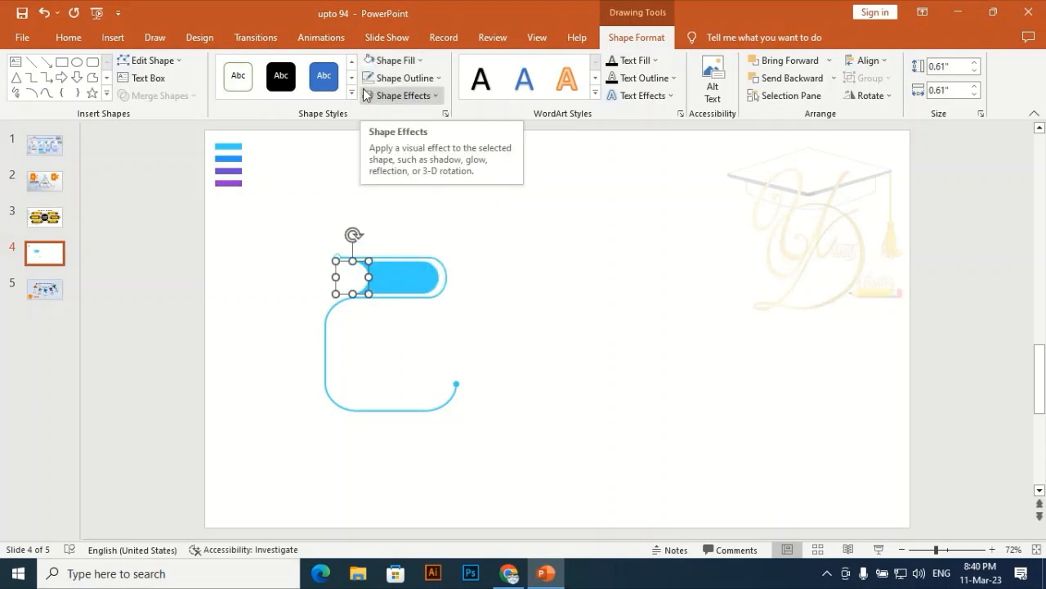
Add an outer lower-left shadow to the white circle with 74% transparency, 103% size, 5 pt blur, 135° angle and 3 pt distance
right_click(343, 286)
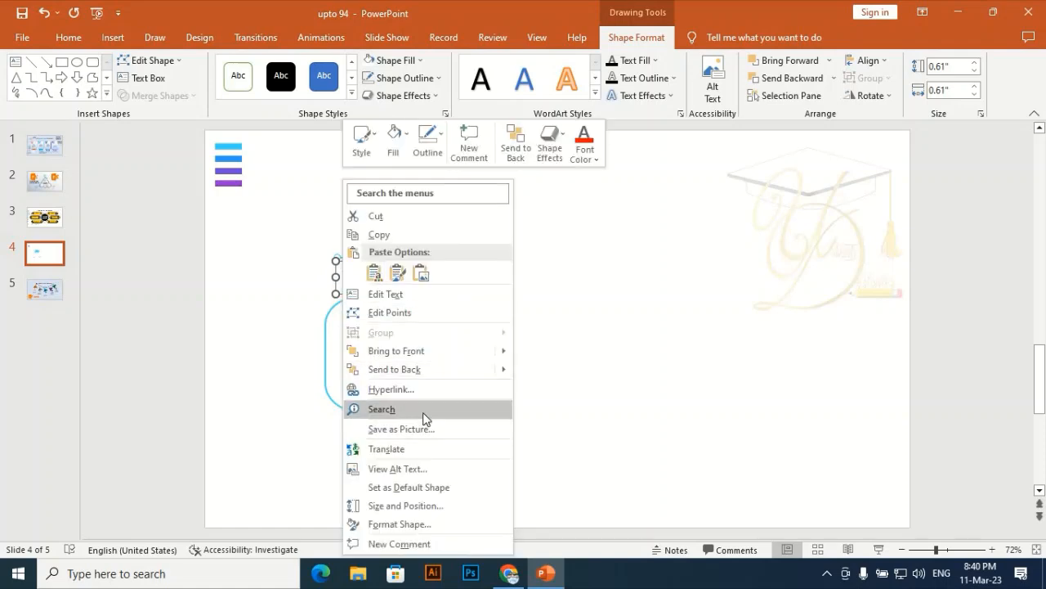
click(406, 527)
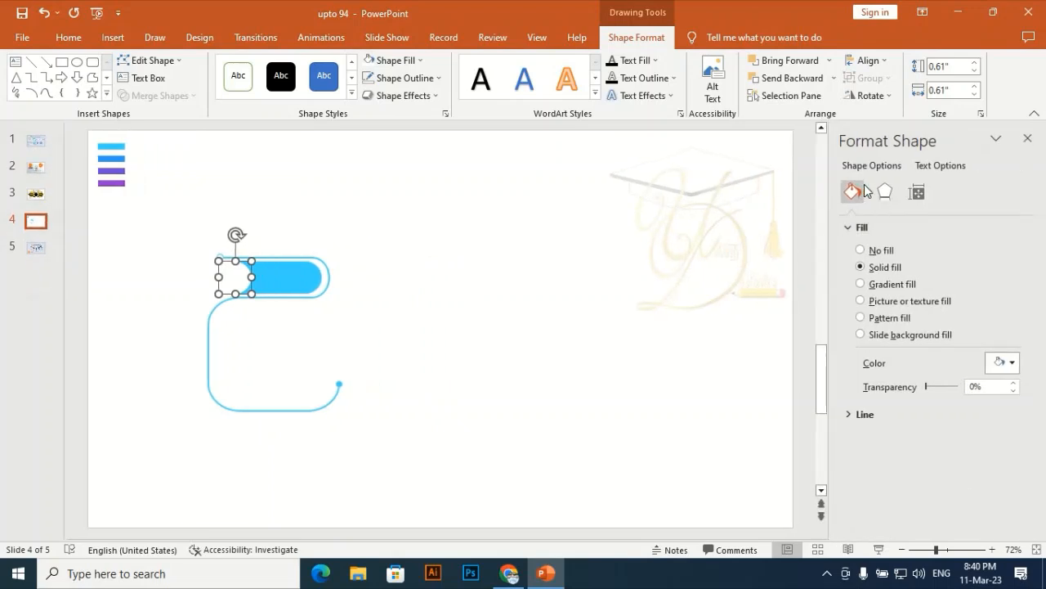
click(883, 192)
click(923, 231)
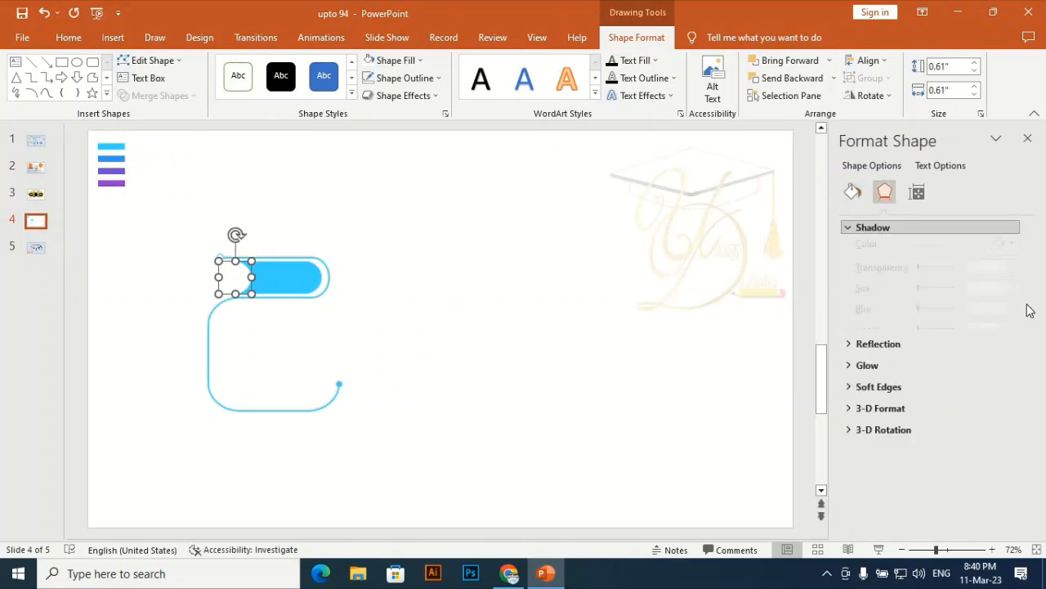
click(1012, 249)
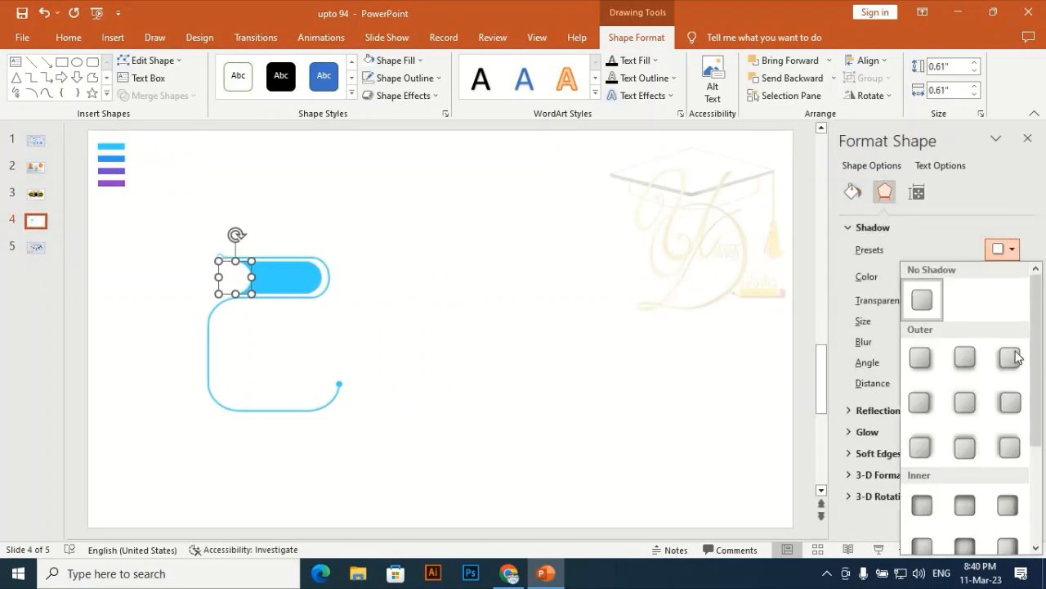
click(1016, 360)
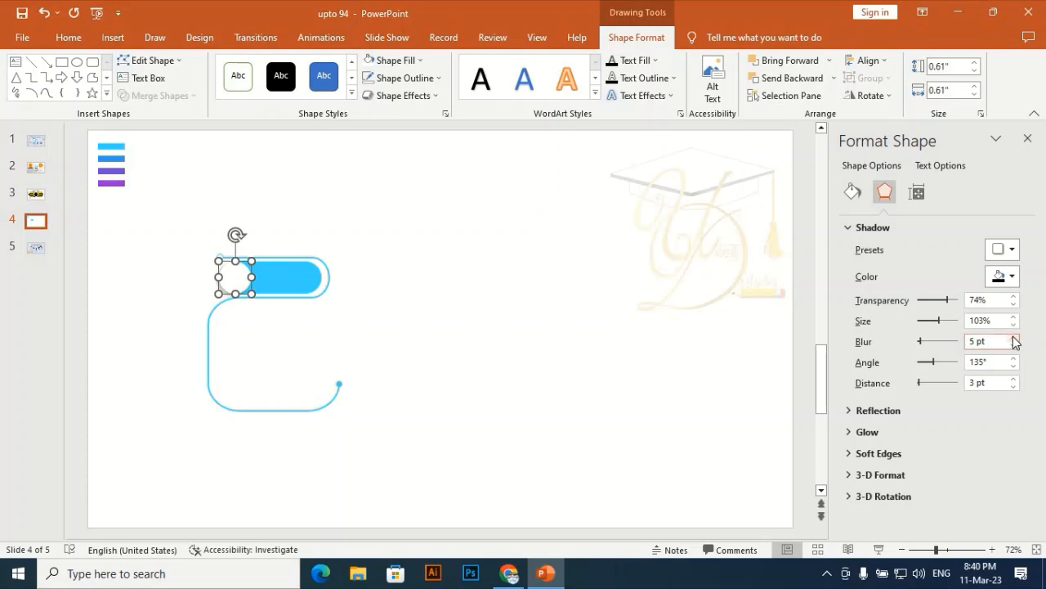
click(490, 239)
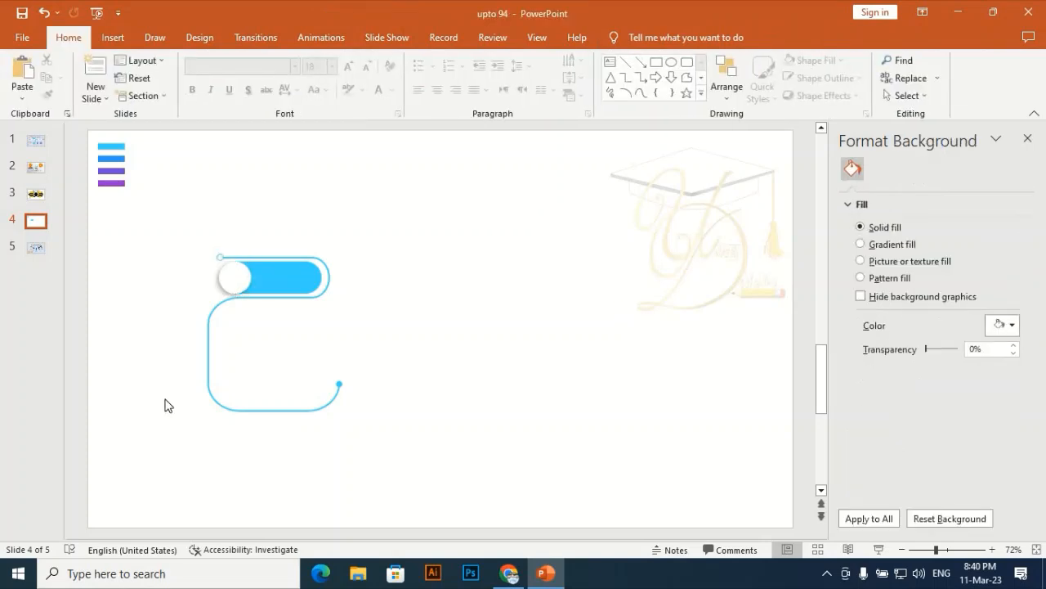
Insert a text box above and to the right of the pill containing "01"
drag(389, 194, 372, 401)
click(99, 38)
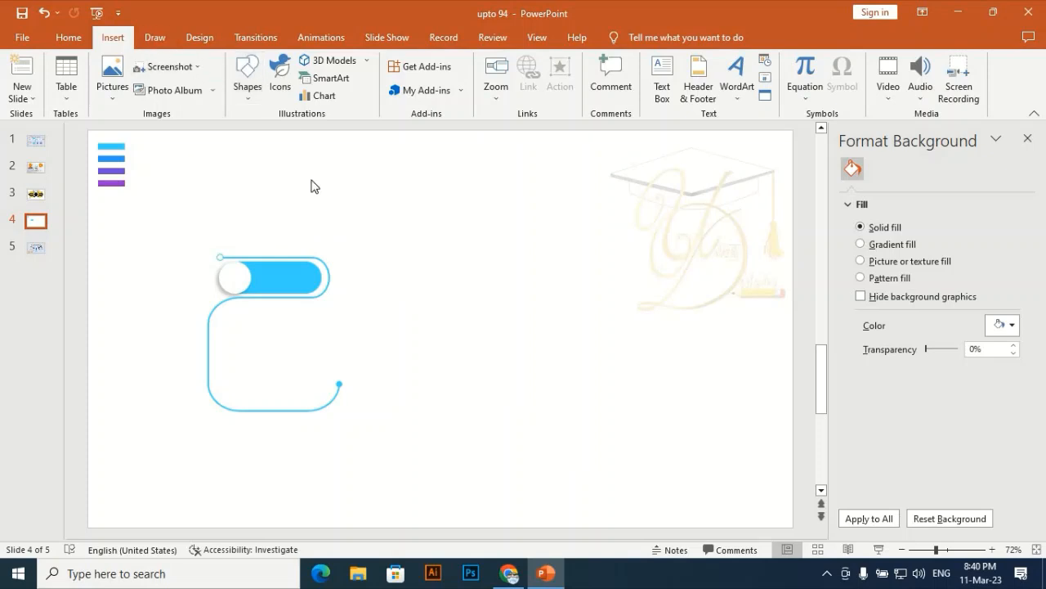
click(659, 92)
click(458, 204)
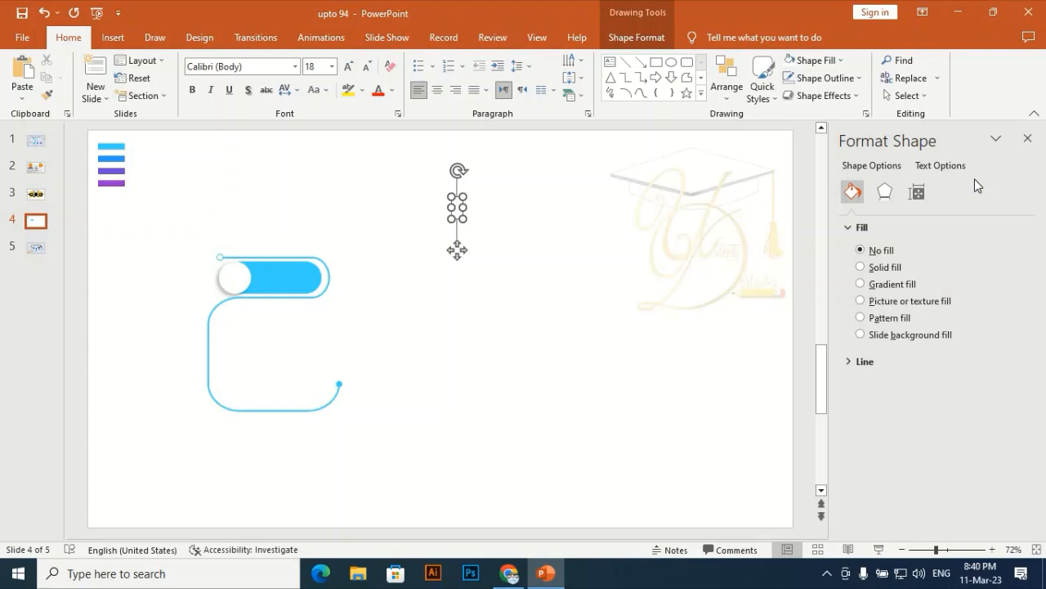
text(01)
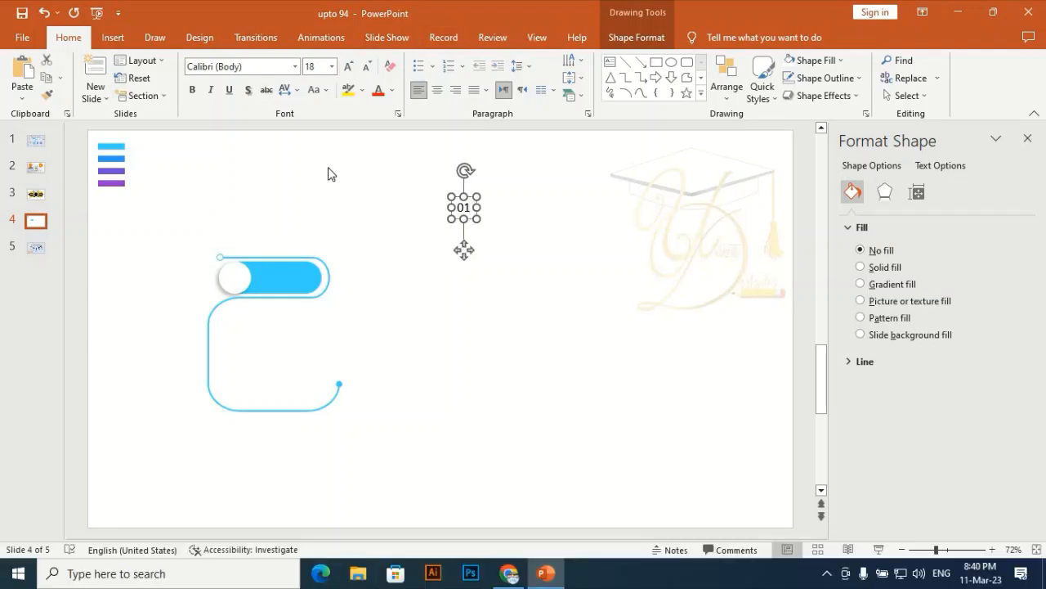
Set the font of the "01" text to Franklin Gothic Heavy
click(264, 69)
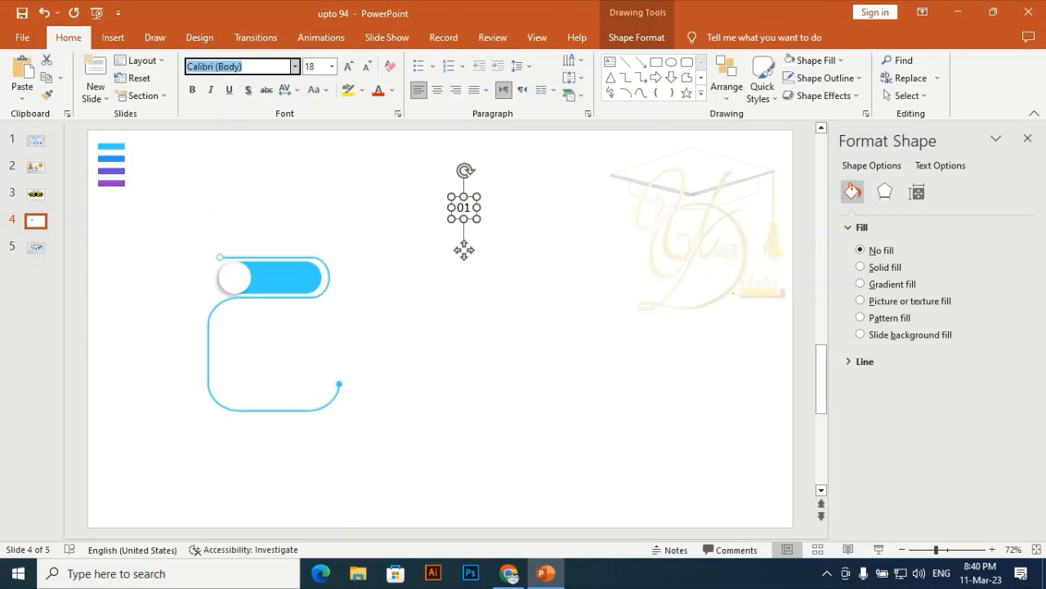
text(Franklin Gothic)
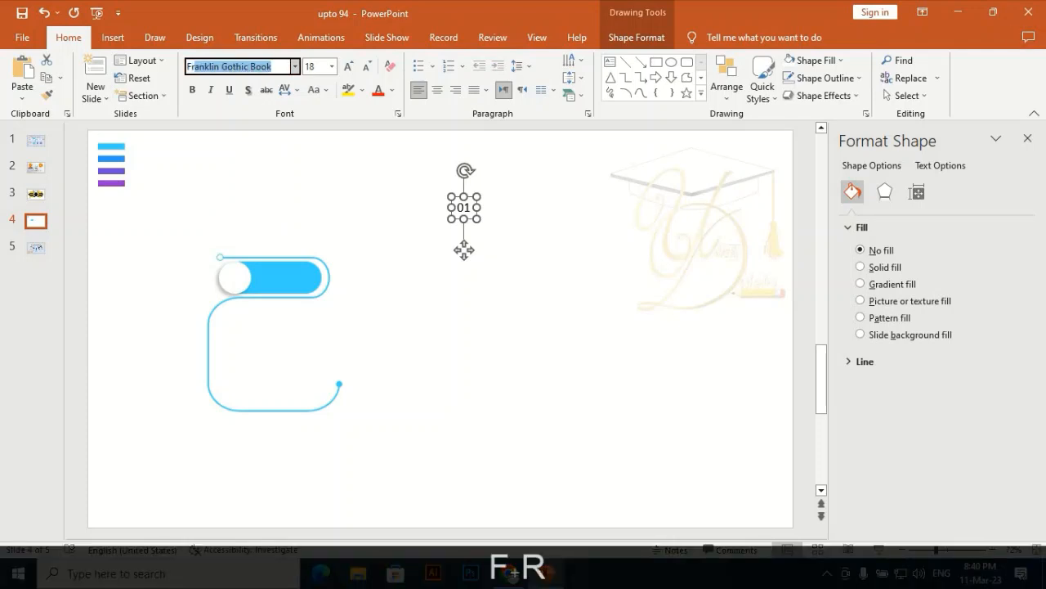
key(Right)
key(BackSpace)
key(BackSpace)
key(BackSpace)
key(BackSpace)
text(H)
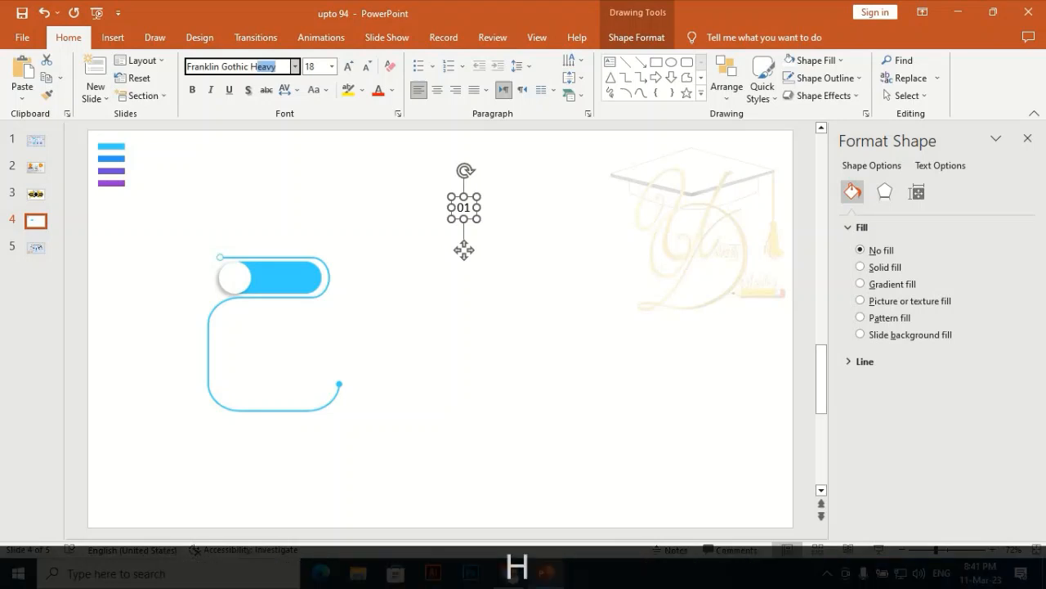
key(Right)
key(Return)
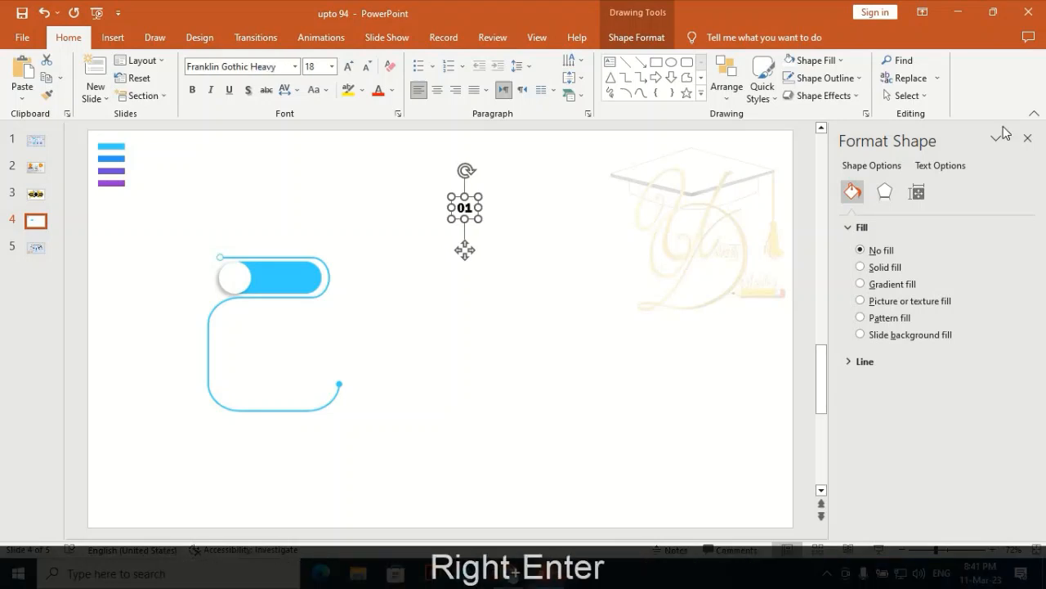
Center the "01" text on the white circle and color it the recently used light blue
drag(468, 246, 236, 314)
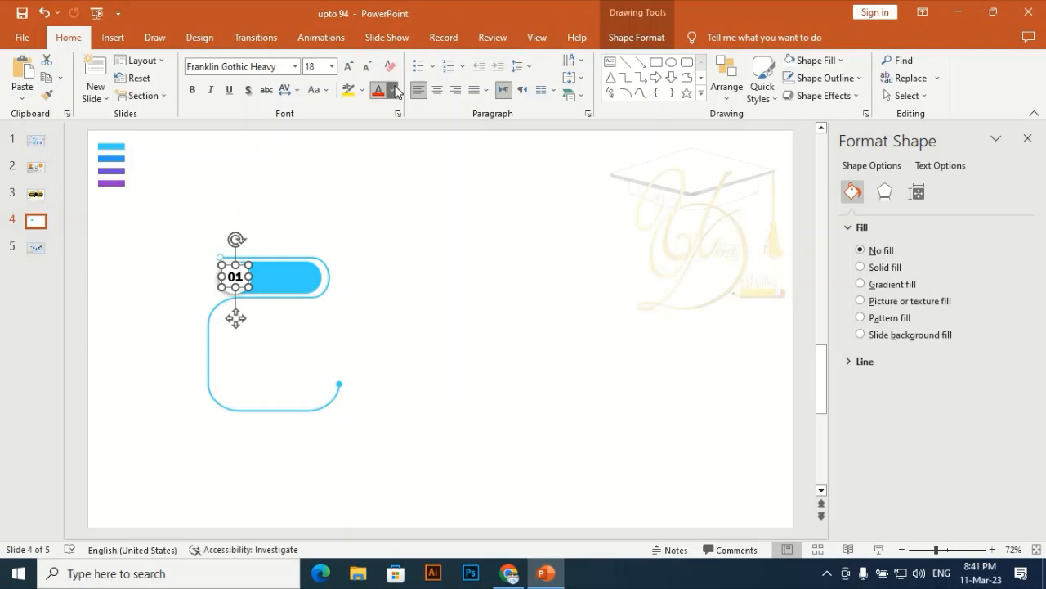
click(396, 90)
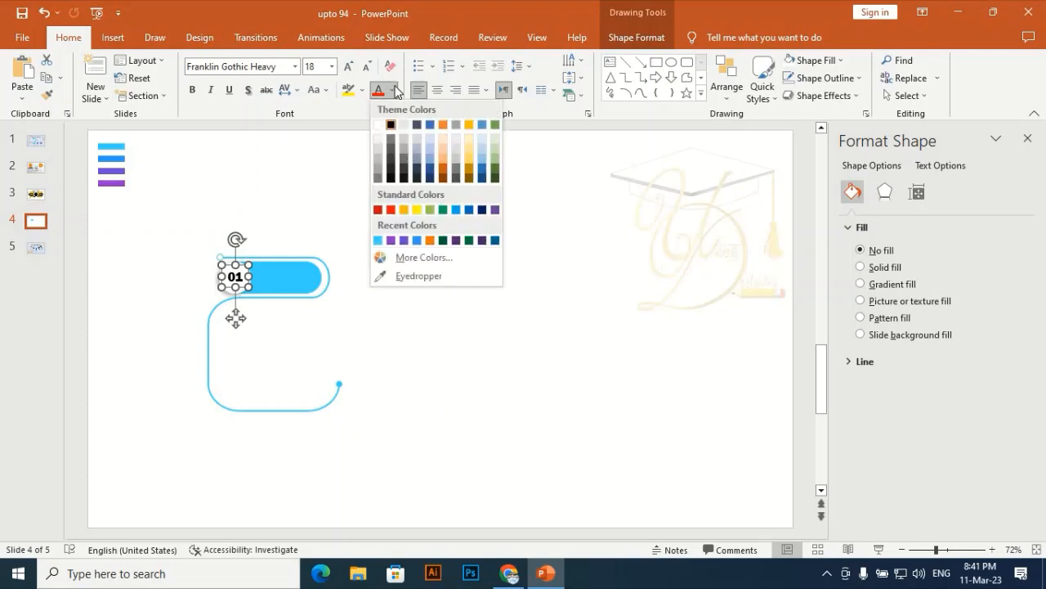
click(377, 242)
drag(233, 322, 236, 321)
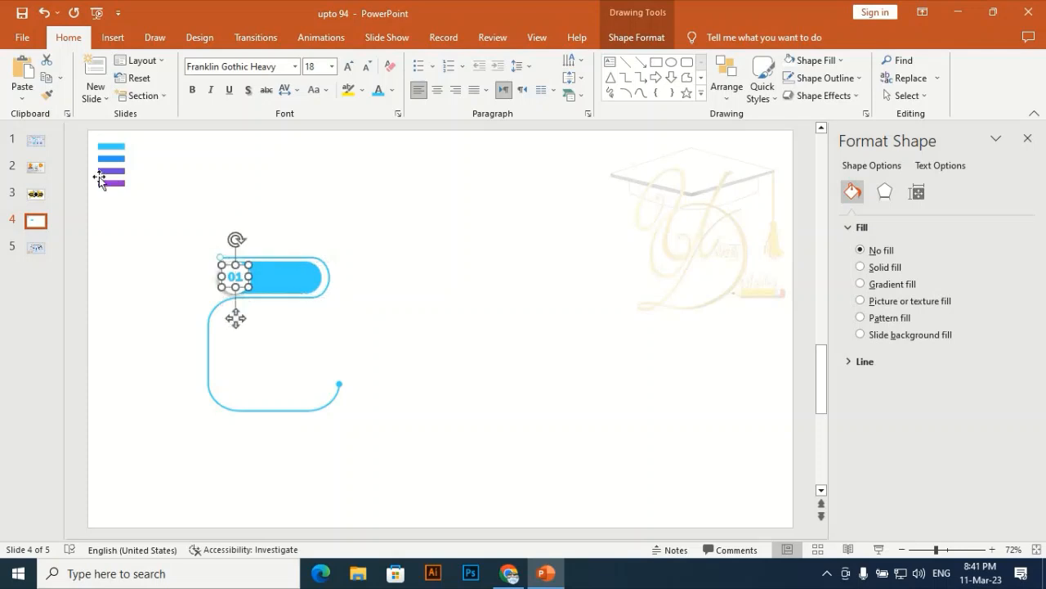
Copy the narrow "Lorem ipsum" heading-and-paragraph text box at the top of slide 1
click(35, 139)
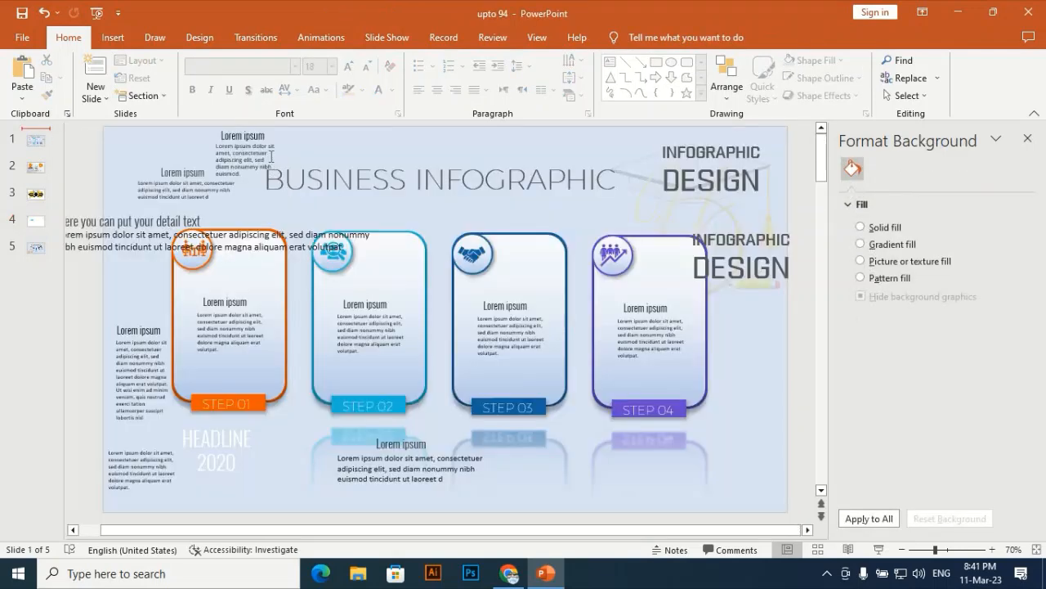
click(231, 124)
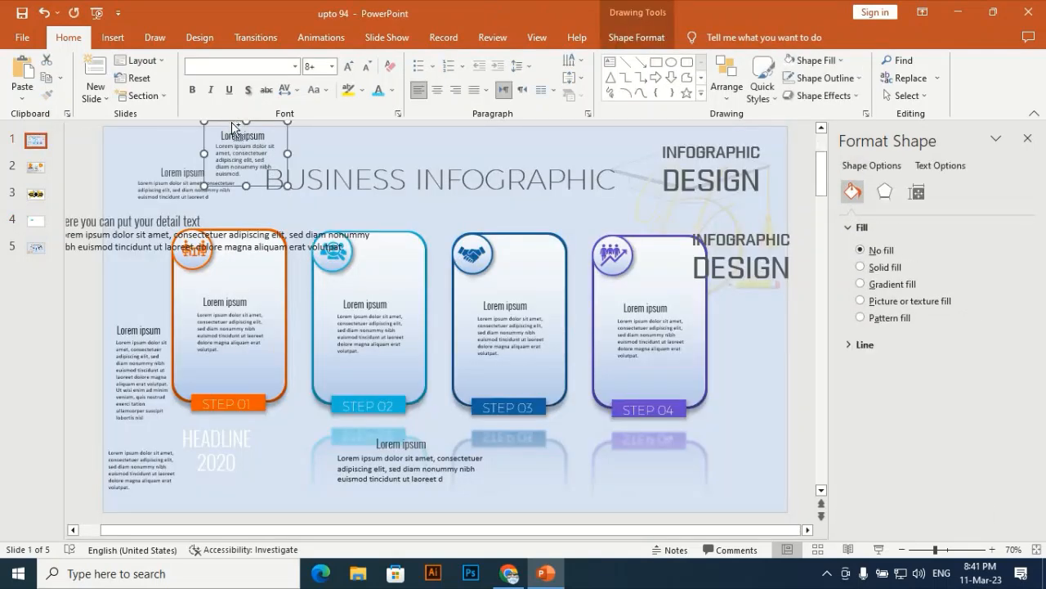
key(ctrl+c)
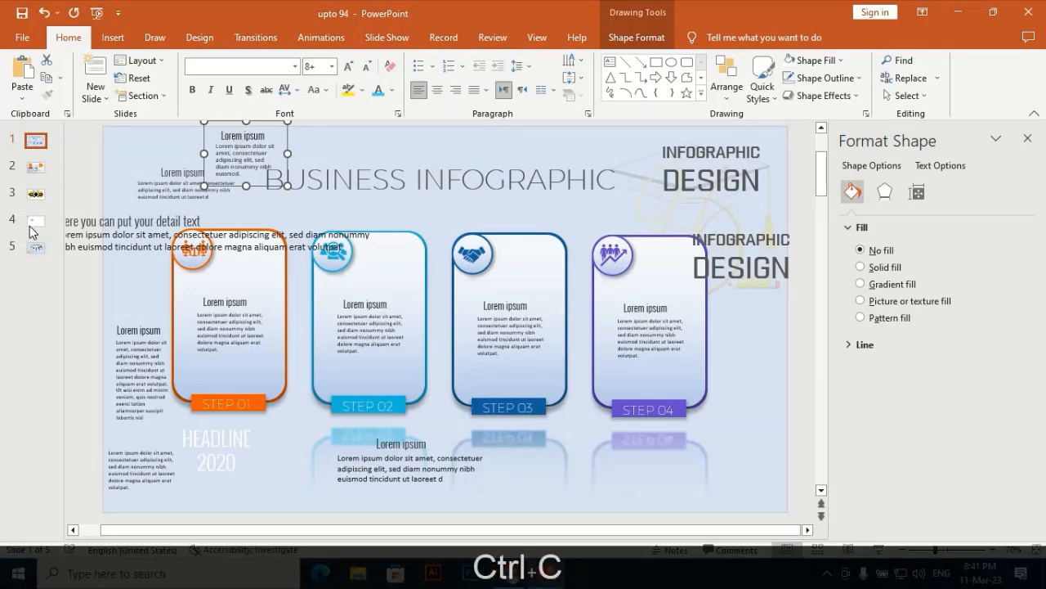